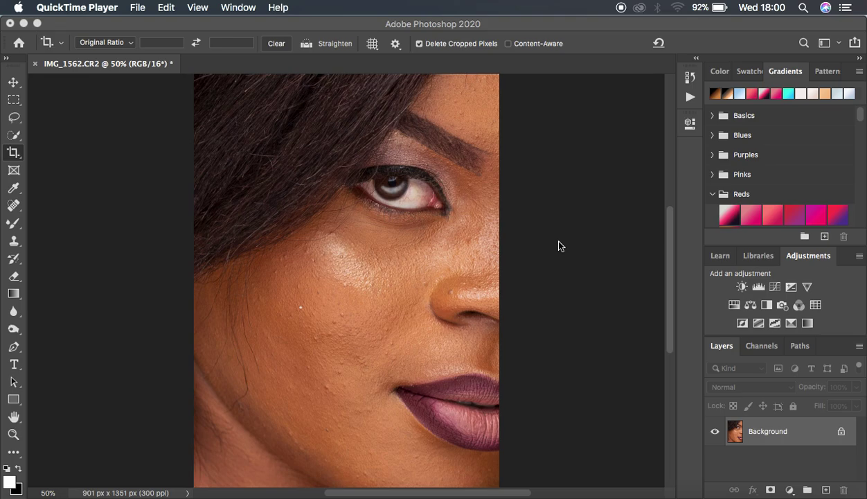
# Run the FS 16 BIT frequency separation action from the retouching action set on the portrait
pyautogui.click(691, 99)
pyautogui.click(690, 99)
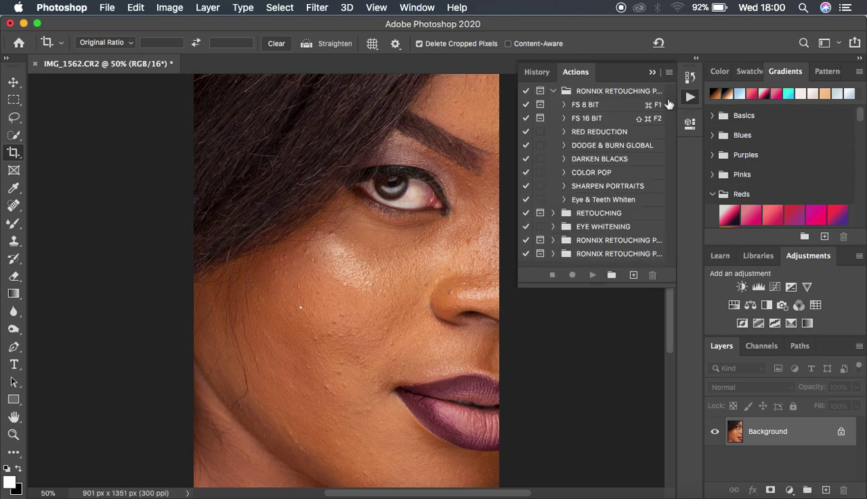
pyautogui.click(587, 119)
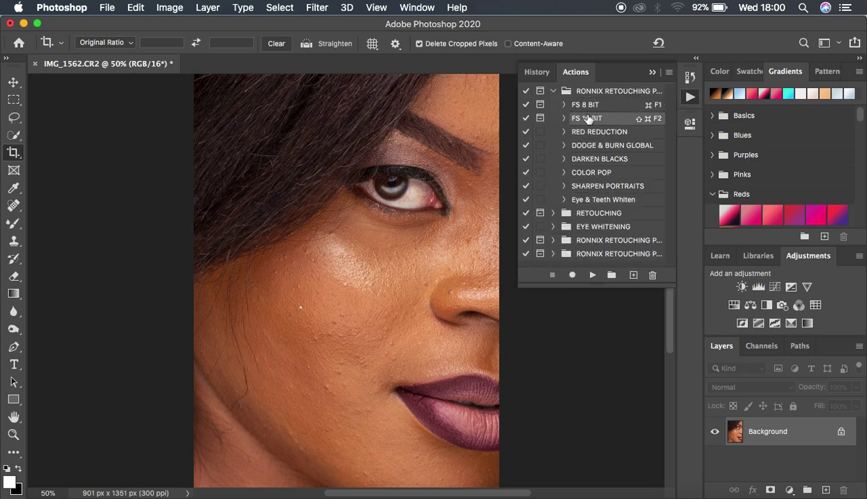
pyautogui.click(652, 72)
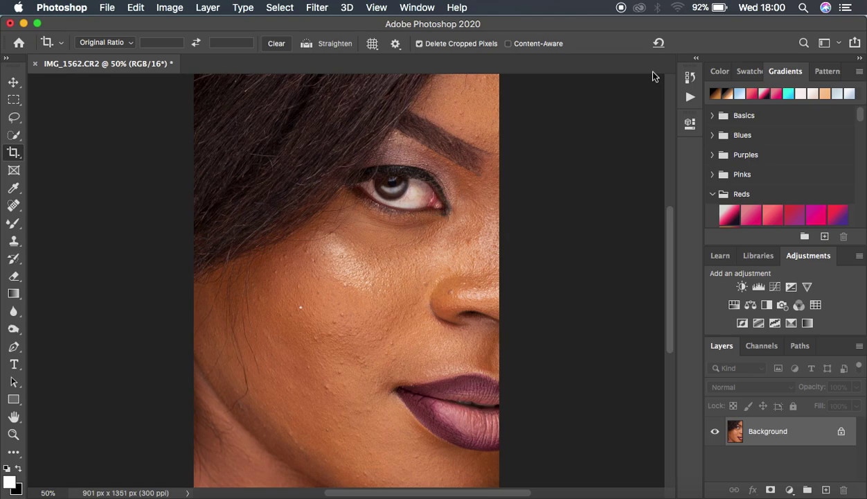
pyautogui.click(690, 99)
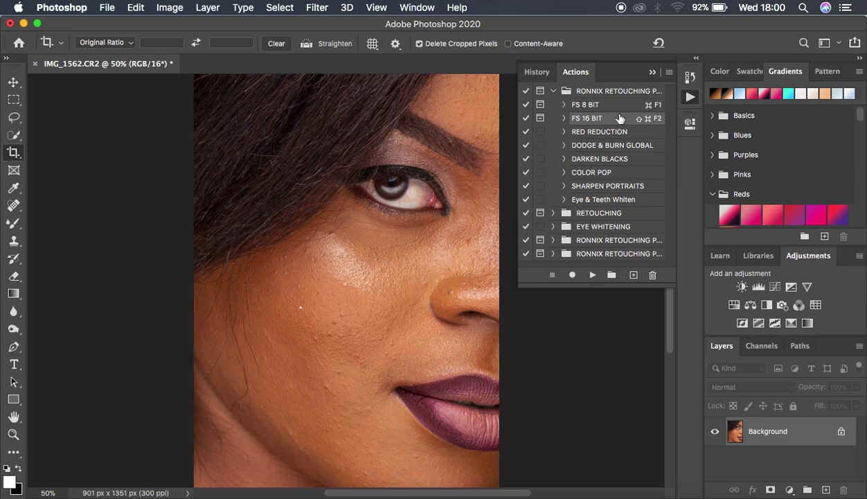
pyautogui.click(592, 274)
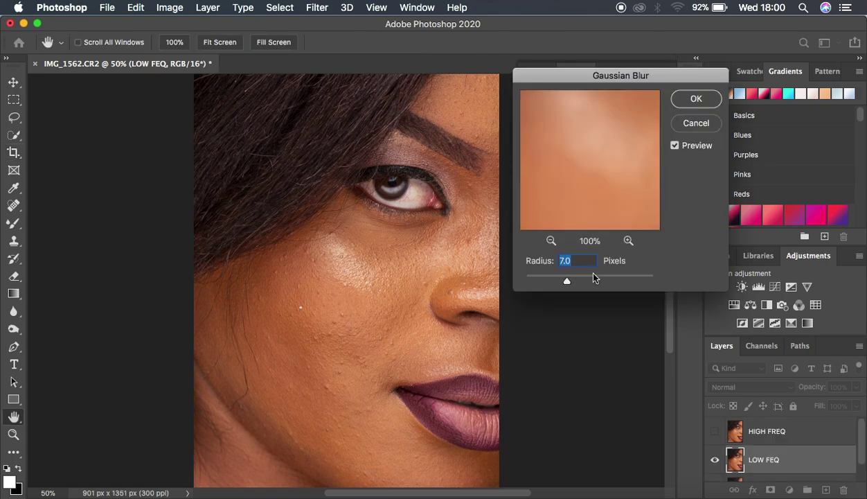
# Set the Gaussian Blur radius for the LOW FEQ layer to 8.0 pixels and apply it
pyautogui.moveTo(628, 78); pyautogui.dragTo(632, 59)
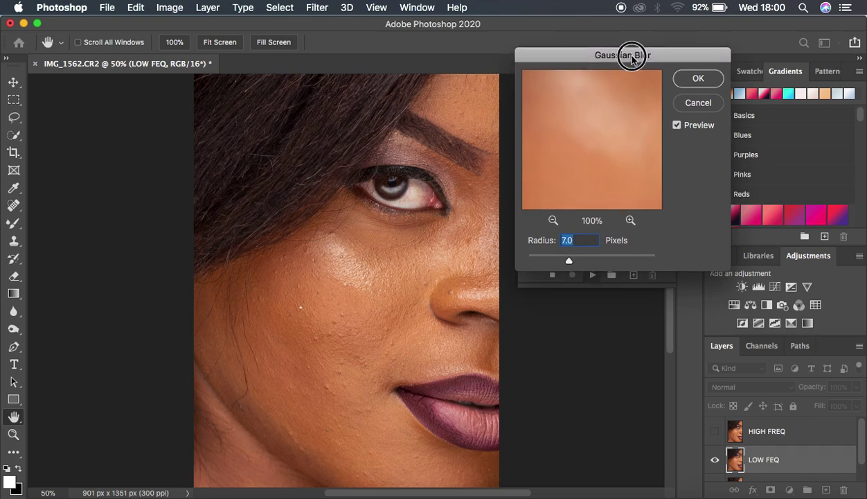
pyautogui.moveTo(568, 262); pyautogui.dragTo(445, 247)
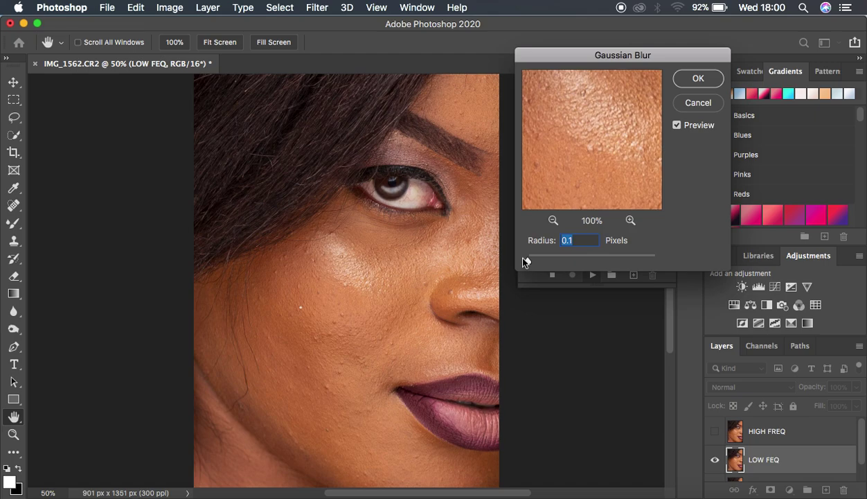
pyautogui.moveTo(527, 262); pyautogui.dragTo(572, 262)
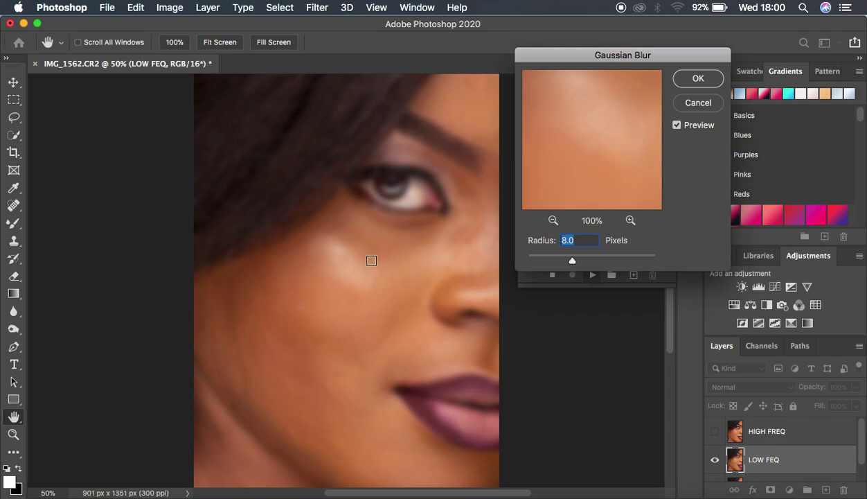
pyautogui.click(383, 278)
pyautogui.moveTo(594, 170); pyautogui.dragTo(616, 116)
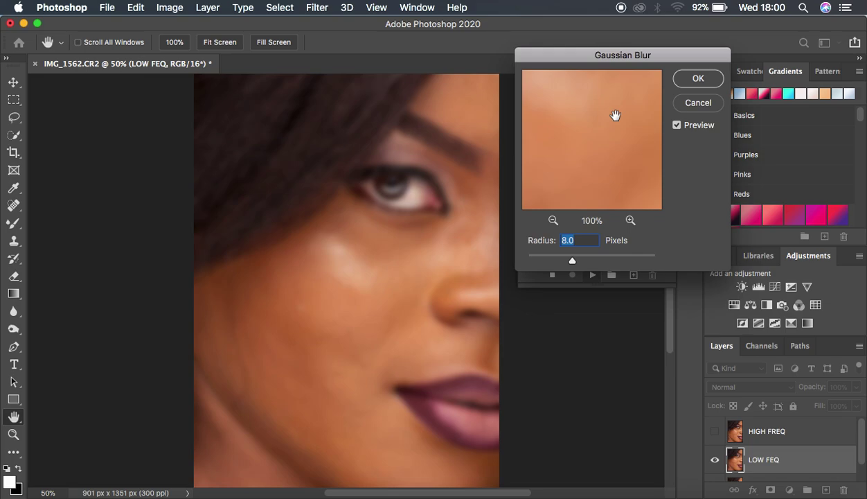
pyautogui.click(696, 79)
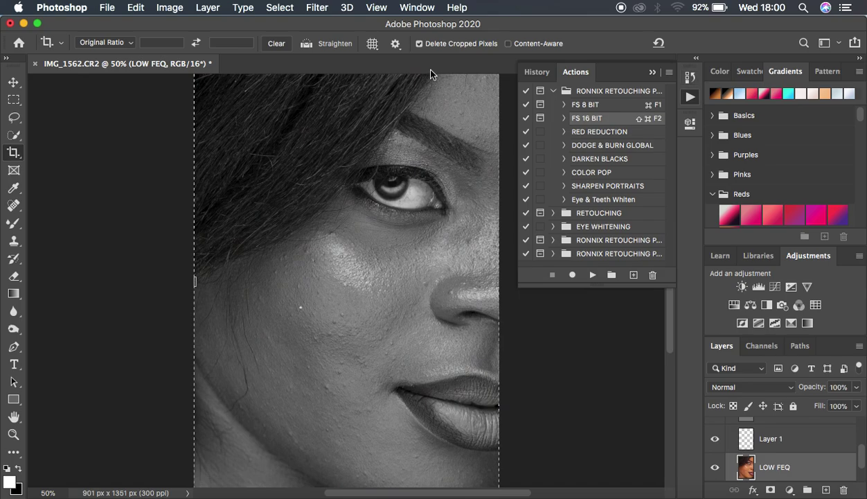
pyautogui.click(651, 71)
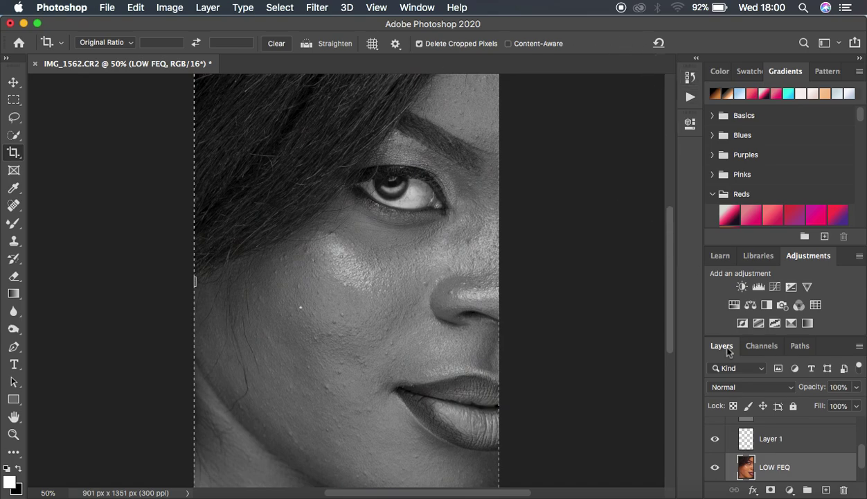
# Activate the Mixer Brush for the LOW FEQ layer and check its brush load and cleaning options
pyautogui.click(13, 117)
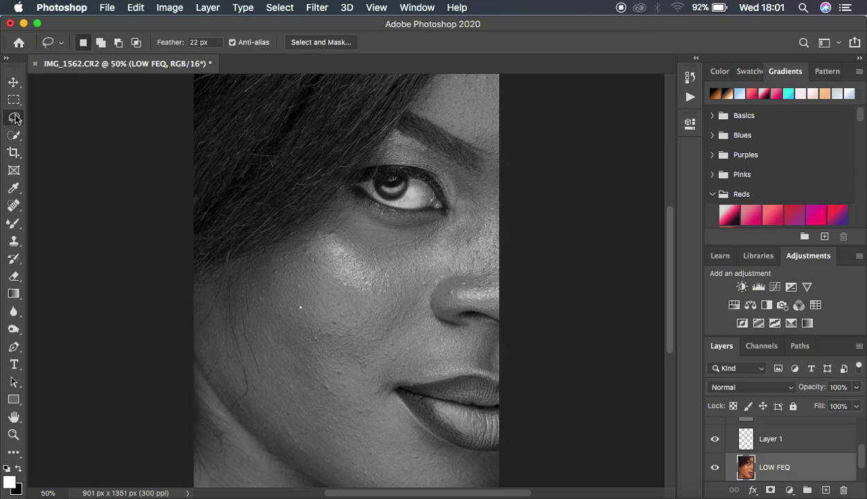
pyautogui.scroll(5, 783, 435)
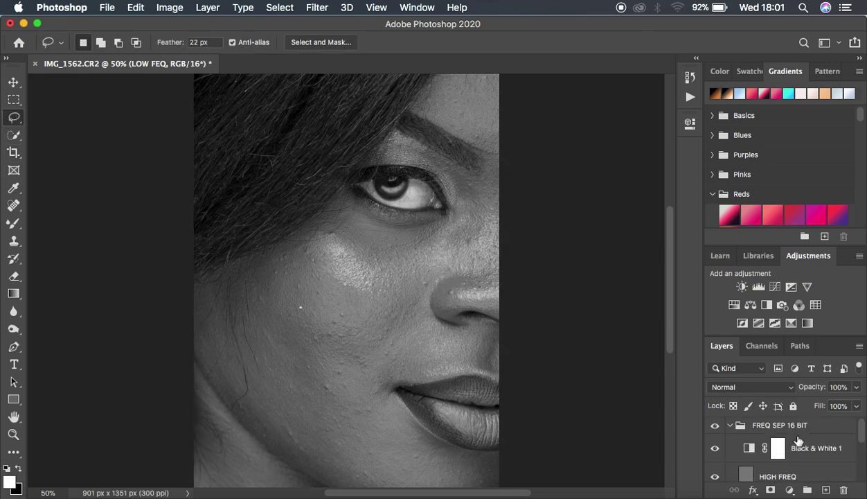
pyautogui.scroll(-5, 798, 441)
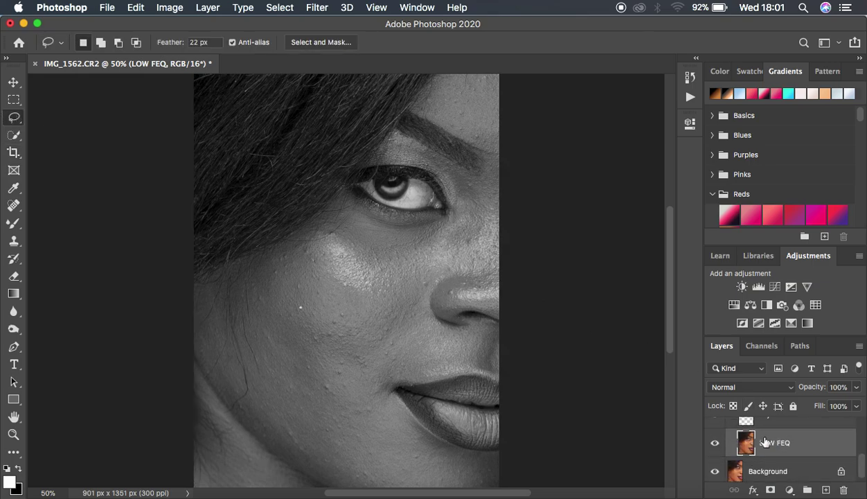
pyautogui.click(14, 224)
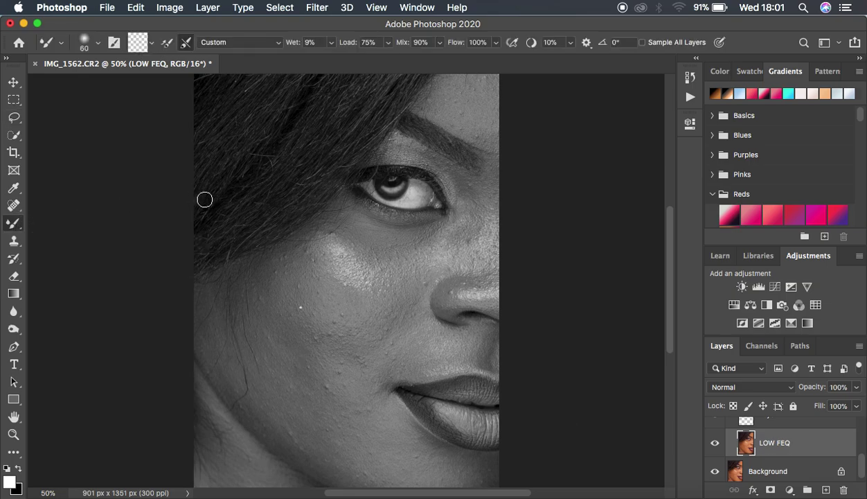
pyautogui.click(153, 44)
pyautogui.click(169, 67)
pyautogui.click(186, 42)
# Set the Reds value of the Black & White 1 adjustment layer to -23
pyautogui.scroll(3, 800, 443)
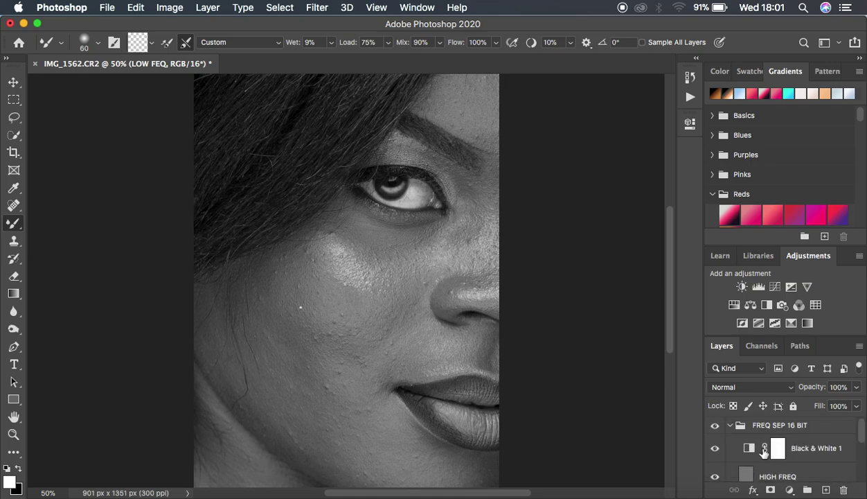
pyautogui.doubleClick(750, 449)
pyautogui.moveTo(572, 213); pyautogui.dragTo(560, 213)
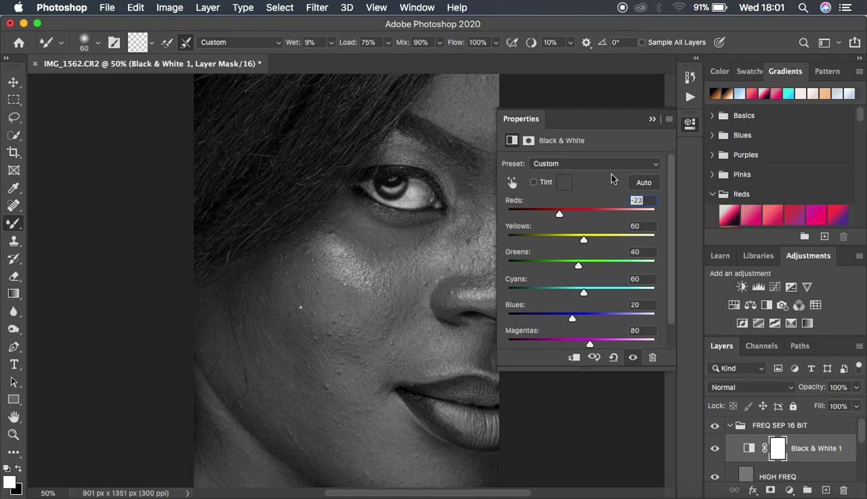
pyautogui.click(652, 119)
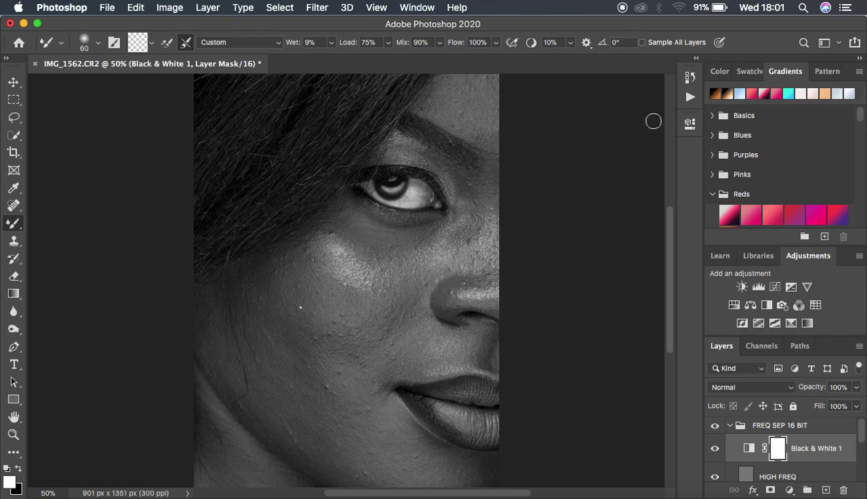
# Select the LOW FEQ layer and enlarge the Mixer Brush to 175 px
pyautogui.scroll(-3, 797, 446)
pyautogui.click(789, 444)
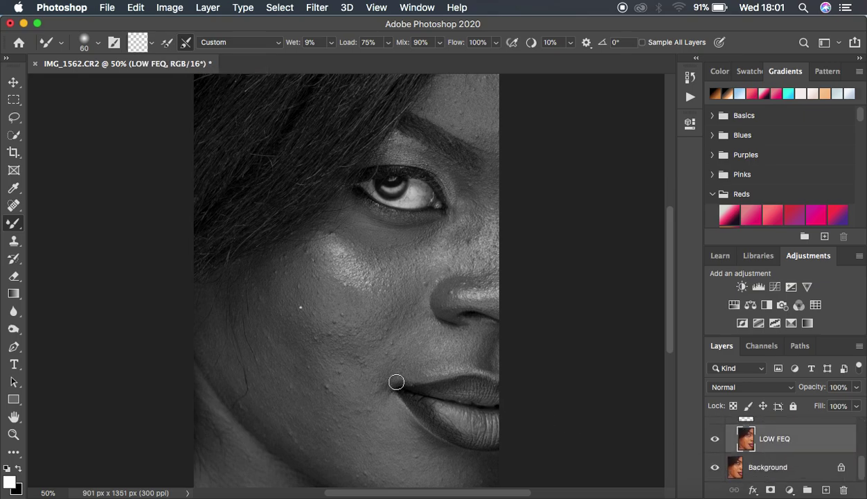
pyautogui.press(']')
pyautogui.press(']')
pyautogui.press(']')
pyautogui.press(']')
pyautogui.press(']')
pyautogui.press(']')
pyautogui.press(']')
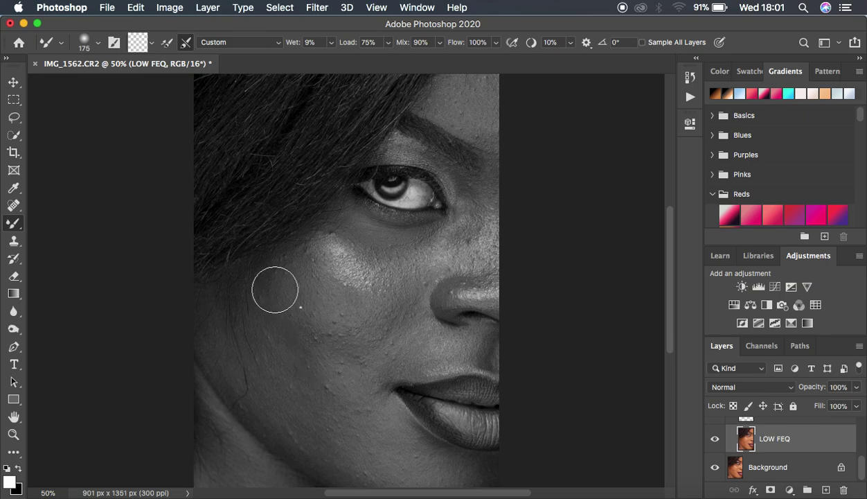
# Blend the uneven tones on the cheek and under the eye with the Mixer Brush, reducing its size to 125 px
pyautogui.moveTo(283, 288)
pyautogui.mouseDown()
pyautogui.moveTo(282, 302)
pyautogui.moveTo(331, 352)
pyautogui.moveTo(284, 306)
pyautogui.moveTo(271, 326)
pyautogui.moveTo(307, 379)
pyautogui.moveTo(291, 348)
pyautogui.moveTo(308, 346)
pyautogui.moveTo(333, 364)
pyautogui.moveTo(281, 329)
pyautogui.moveTo(278, 408)
pyautogui.moveTo(304, 402)
pyautogui.moveTo(300, 373)
pyautogui.moveTo(304, 406)
pyautogui.moveTo(343, 433)
pyautogui.moveTo(368, 433)
pyautogui.moveTo(360, 403)
pyautogui.moveTo(384, 454)
pyautogui.moveTo(458, 478)
pyautogui.moveTo(341, 442)
pyautogui.moveTo(290, 406)
pyautogui.moveTo(267, 368)
pyautogui.moveTo(231, 336)
pyautogui.moveTo(253, 403)
pyautogui.moveTo(265, 417)
pyautogui.moveTo(269, 405)
pyautogui.mouseUp()
pyautogui.press('[')
pyautogui.press('[')
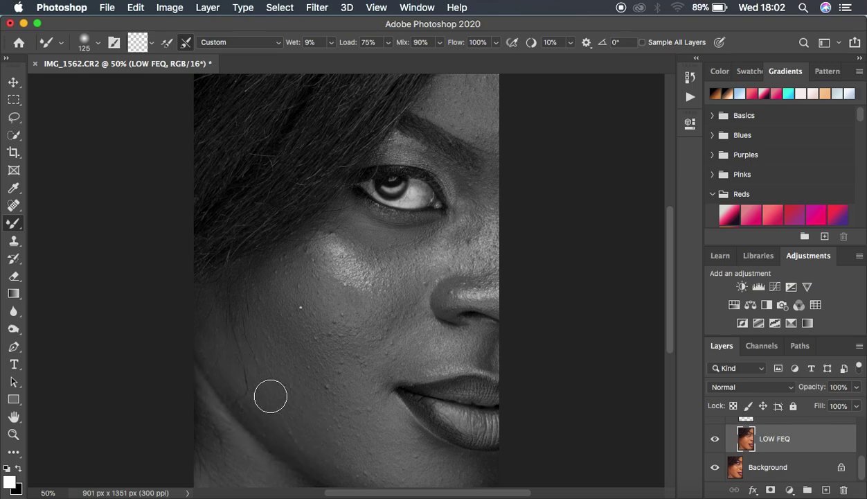
pyautogui.moveTo(271, 320)
pyautogui.mouseDown()
pyautogui.moveTo(266, 305)
pyautogui.moveTo(290, 329)
pyautogui.moveTo(273, 300)
pyautogui.mouseUp()
pyautogui.moveTo(373, 234)
pyautogui.mouseDown()
pyautogui.moveTo(358, 237)
pyautogui.moveTo(372, 248)
pyautogui.moveTo(412, 248)
pyautogui.moveTo(429, 234)
pyautogui.moveTo(408, 247)
pyautogui.moveTo(344, 234)
pyautogui.moveTo(380, 244)
pyautogui.moveTo(389, 257)
pyautogui.mouseUp()
# Hide the Black & White 1 layer and smooth the cheek tones in color with the 125 px Mixer Brush
pyautogui.scroll(2, 833, 453)
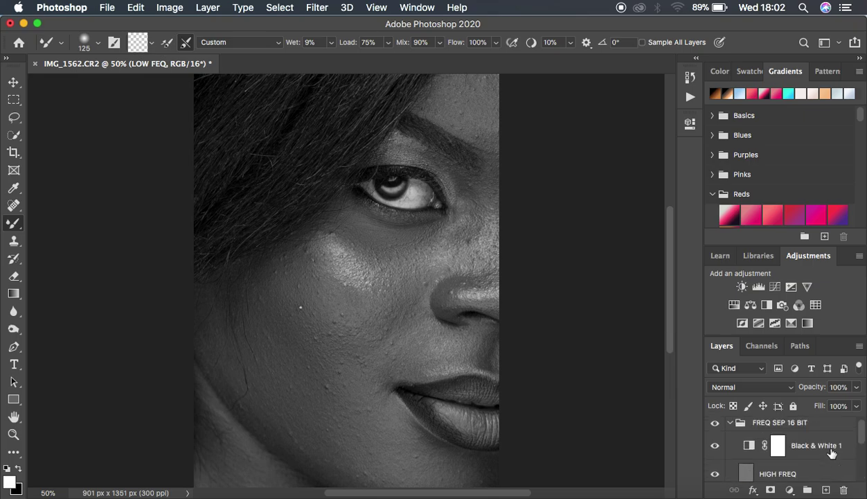
pyautogui.click(714, 449)
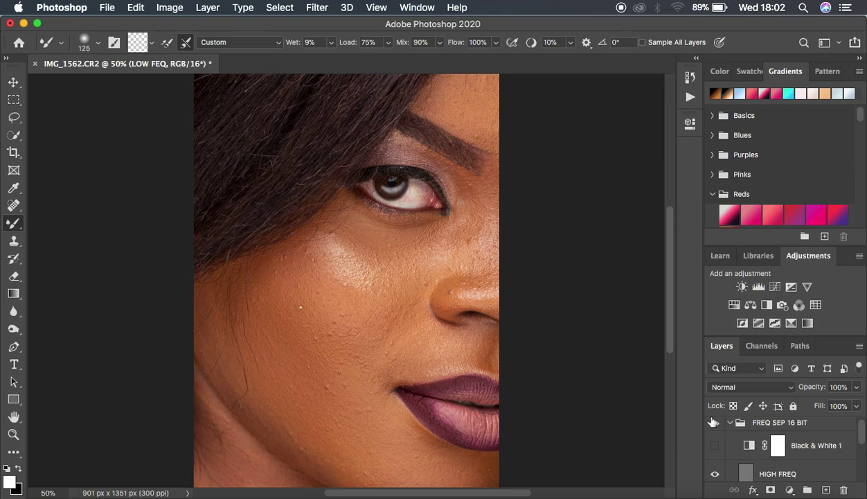
pyautogui.moveTo(252, 323); pyautogui.dragTo(258, 333)
pyautogui.moveTo(207, 304)
pyautogui.mouseDown()
pyautogui.moveTo(255, 405)
pyautogui.moveTo(284, 430)
pyautogui.moveTo(276, 411)
pyautogui.mouseUp()
pyautogui.moveTo(259, 335)
pyautogui.mouseDown()
pyautogui.moveTo(261, 292)
pyautogui.moveTo(295, 249)
pyautogui.moveTo(304, 251)
pyautogui.moveTo(282, 262)
pyautogui.moveTo(358, 371)
pyautogui.moveTo(344, 397)
pyautogui.moveTo(353, 381)
pyautogui.moveTo(368, 381)
pyautogui.moveTo(403, 353)
pyautogui.moveTo(398, 361)
pyautogui.moveTo(383, 354)
pyautogui.moveTo(382, 305)
pyautogui.mouseUp()
pyautogui.moveTo(380, 256)
pyautogui.mouseDown()
pyautogui.moveTo(337, 230)
pyautogui.moveTo(392, 267)
pyautogui.moveTo(395, 286)
pyautogui.mouseUp()
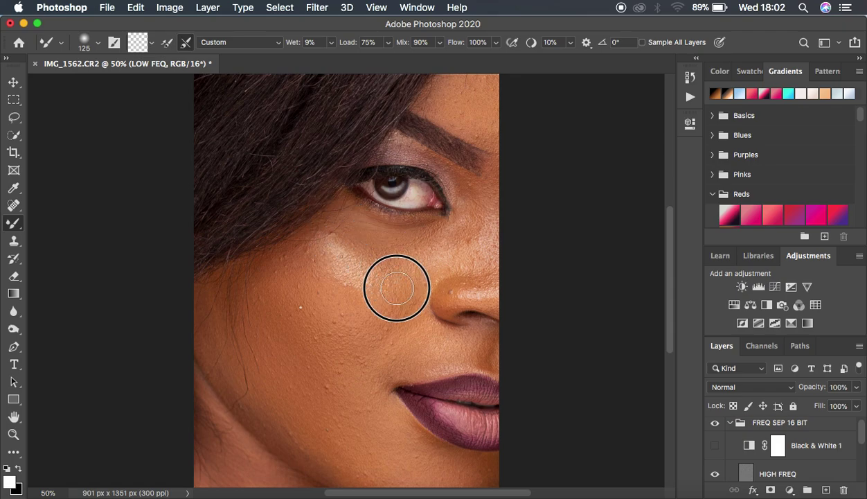
pyautogui.moveTo(315, 277)
pyautogui.mouseDown()
pyautogui.moveTo(305, 279)
pyautogui.moveTo(281, 251)
pyautogui.moveTo(324, 284)
pyautogui.moveTo(309, 261)
pyautogui.moveTo(331, 273)
pyautogui.moveTo(383, 275)
pyautogui.moveTo(360, 236)
pyautogui.moveTo(387, 279)
pyautogui.mouseUp()
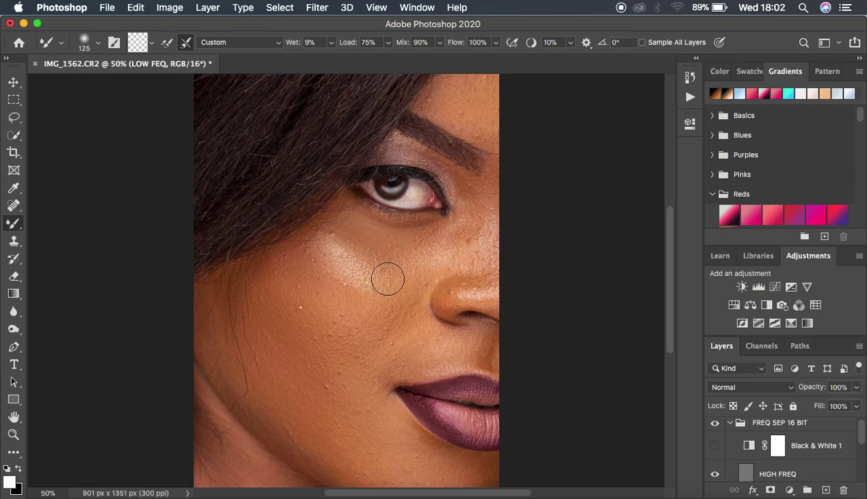
# Blend the cheek highlight, jawline, chin, under-eye area and skin beside the nose with the Mixer Brush
pyautogui.moveTo(320, 246)
pyautogui.mouseDown()
pyautogui.moveTo(360, 272)
pyautogui.moveTo(375, 255)
pyautogui.moveTo(340, 232)
pyautogui.mouseUp()
pyautogui.moveTo(374, 253); pyautogui.dragTo(409, 275)
pyautogui.moveTo(215, 324)
pyautogui.mouseDown()
pyautogui.moveTo(252, 411)
pyautogui.moveTo(288, 415)
pyautogui.moveTo(331, 455)
pyautogui.moveTo(380, 476)
pyautogui.mouseUp()
pyautogui.moveTo(668, 330); pyautogui.dragTo(670, 340)
pyautogui.moveTo(458, 454)
pyautogui.mouseDown()
pyautogui.moveTo(473, 456)
pyautogui.moveTo(457, 459)
pyautogui.moveTo(463, 455)
pyautogui.moveTo(449, 455)
pyautogui.moveTo(420, 428)
pyautogui.moveTo(373, 362)
pyautogui.moveTo(377, 377)
pyautogui.moveTo(377, 333)
pyautogui.moveTo(378, 355)
pyautogui.moveTo(383, 347)
pyautogui.mouseUp()
pyautogui.moveTo(277, 293)
pyautogui.mouseDown()
pyautogui.moveTo(271, 282)
pyautogui.moveTo(277, 321)
pyautogui.moveTo(213, 319)
pyautogui.moveTo(271, 402)
pyautogui.moveTo(273, 390)
pyautogui.moveTo(380, 464)
pyautogui.moveTo(398, 424)
pyautogui.mouseUp()
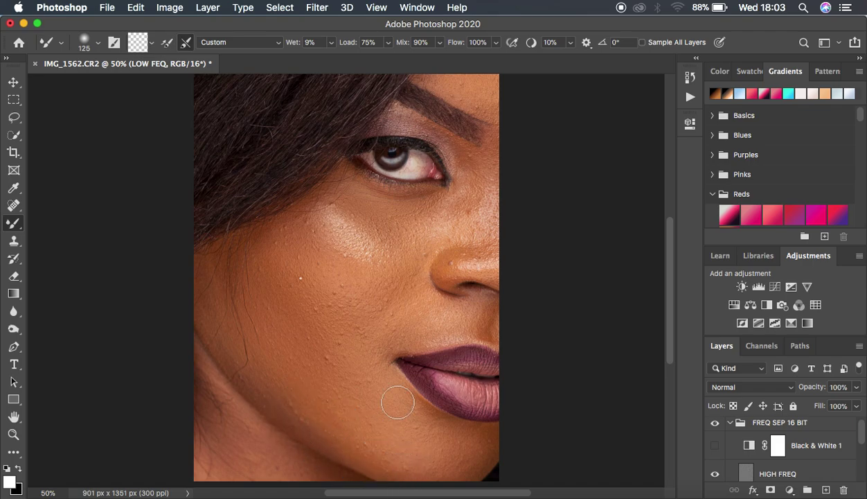
pyautogui.moveTo(412, 224)
pyautogui.mouseDown()
pyautogui.moveTo(354, 201)
pyautogui.moveTo(388, 212)
pyautogui.mouseUp()
pyautogui.moveTo(447, 205)
pyautogui.mouseDown()
pyautogui.moveTo(444, 223)
pyautogui.moveTo(455, 226)
pyautogui.moveTo(478, 188)
pyautogui.moveTo(476, 219)
pyautogui.moveTo(484, 186)
pyautogui.mouseUp()
# Blend the skin tones on the forehead, along the nose bridge and on the inner cheek with the Mixer Brush
pyautogui.press('super+minus')
pyautogui.moveTo(428, 146)
pyautogui.mouseDown()
pyautogui.moveTo(411, 153)
pyautogui.moveTo(443, 145)
pyautogui.moveTo(427, 171)
pyautogui.moveTo(427, 163)
pyautogui.mouseUp()
pyautogui.moveTo(427, 130)
pyautogui.mouseDown()
pyautogui.moveTo(441, 143)
pyautogui.moveTo(451, 187)
pyautogui.mouseUp()
pyautogui.moveTo(447, 227)
pyautogui.mouseDown()
pyautogui.moveTo(449, 264)
pyautogui.moveTo(427, 239)
pyautogui.mouseUp()
pyautogui.moveTo(367, 256)
pyautogui.mouseDown()
pyautogui.moveTo(340, 251)
pyautogui.moveTo(380, 267)
pyautogui.moveTo(399, 257)
pyautogui.moveTo(396, 266)
pyautogui.mouseUp()
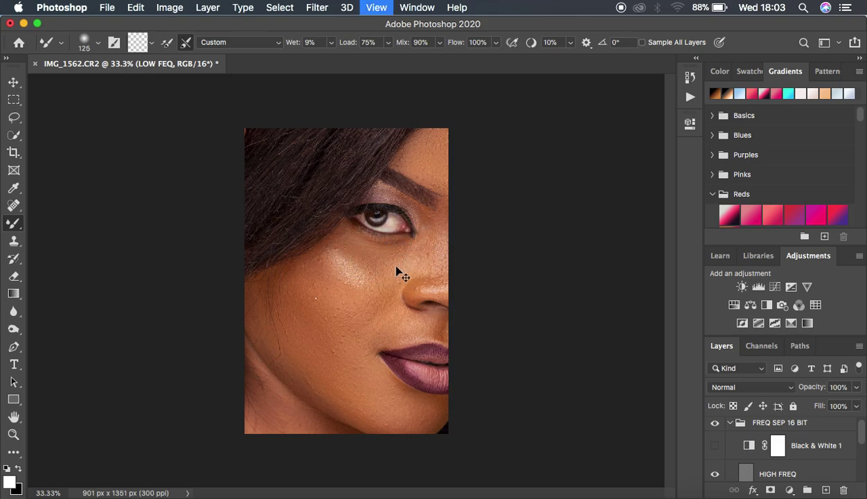
# Examine the skin texture and tone transitions on the cheek up close and at reduced magnification
pyautogui.press('super+plus')
pyautogui.press('super+plus')
pyautogui.press('super+plus')
pyautogui.press('super+plus')
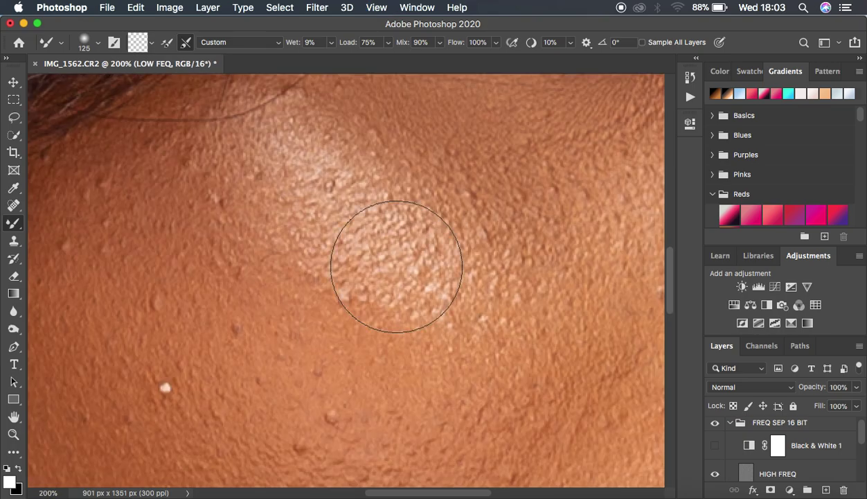
pyautogui.press('super+minus')
pyautogui.press('super+minus')
pyautogui.press('super+minus')
pyautogui.press('super+minus')
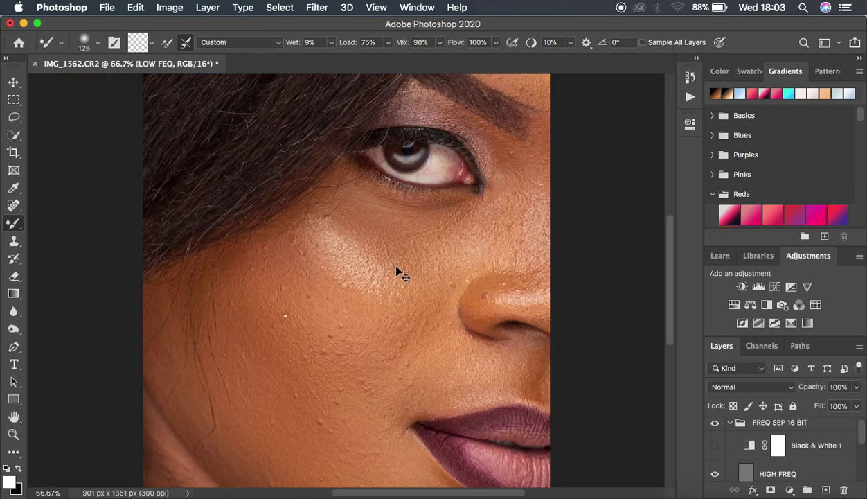
pyautogui.press('super+plus')
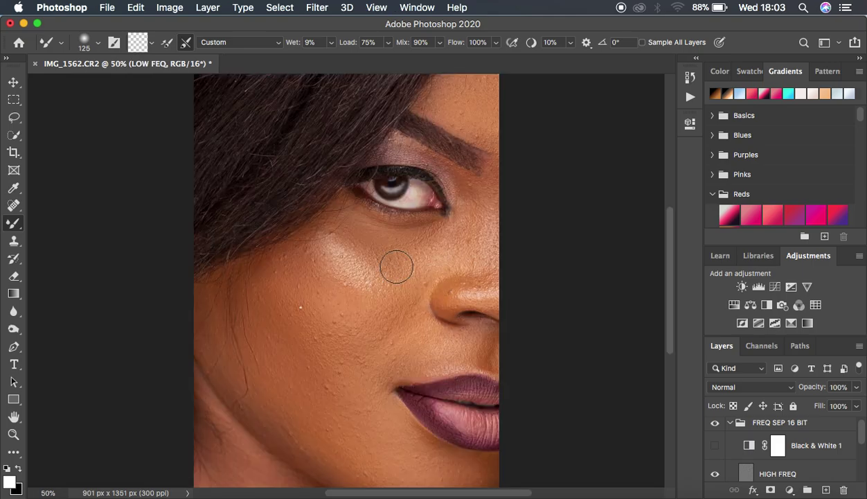
# Even out the tones on the cheek, nose bridge, forehead, jawline and chin with further Mixer Brush strokes
pyautogui.moveTo(274, 279)
pyautogui.mouseDown()
pyautogui.moveTo(288, 269)
pyautogui.moveTo(263, 281)
pyautogui.moveTo(325, 334)
pyautogui.moveTo(368, 343)
pyautogui.moveTo(397, 306)
pyautogui.mouseUp()
pyautogui.moveTo(393, 253)
pyautogui.mouseDown()
pyautogui.moveTo(450, 244)
pyautogui.moveTo(472, 226)
pyautogui.moveTo(481, 236)
pyautogui.moveTo(491, 205)
pyautogui.mouseUp()
pyautogui.moveTo(464, 105)
pyautogui.mouseDown()
pyautogui.moveTo(480, 116)
pyautogui.moveTo(495, 110)
pyautogui.moveTo(494, 120)
pyautogui.moveTo(483, 104)
pyautogui.moveTo(445, 98)
pyautogui.moveTo(493, 111)
pyautogui.mouseUp()
pyautogui.moveTo(229, 314)
pyautogui.mouseDown()
pyautogui.moveTo(213, 305)
pyautogui.moveTo(205, 333)
pyautogui.moveTo(233, 328)
pyautogui.moveTo(213, 300)
pyautogui.moveTo(201, 309)
pyautogui.mouseUp()
pyautogui.moveTo(232, 363)
pyautogui.mouseDown()
pyautogui.moveTo(293, 438)
pyautogui.moveTo(349, 453)
pyautogui.mouseUp()
pyautogui.moveTo(435, 452)
pyautogui.mouseDown()
pyautogui.moveTo(475, 471)
pyautogui.moveTo(450, 458)
pyautogui.moveTo(468, 448)
pyautogui.moveTo(428, 412)
pyautogui.moveTo(405, 408)
pyautogui.mouseUp()
# Blend the tones on the neck, outer cheek, under-eye area and between the eye and nose with the Mixer Brush
pyautogui.scroll(-3, 668, 325)
pyautogui.moveTo(249, 424)
pyautogui.mouseDown()
pyautogui.moveTo(252, 435)
pyautogui.moveTo(238, 416)
pyautogui.moveTo(258, 440)
pyautogui.moveTo(315, 465)
pyautogui.mouseUp()
pyautogui.moveTo(226, 441)
pyautogui.mouseDown()
pyautogui.moveTo(218, 454)
pyautogui.moveTo(214, 445)
pyautogui.mouseUp()
pyautogui.moveTo(226, 286); pyautogui.dragTo(205, 291)
pyautogui.moveTo(386, 208)
pyautogui.mouseDown()
pyautogui.moveTo(344, 183)
pyautogui.moveTo(445, 214)
pyautogui.mouseUp()
pyautogui.moveTo(475, 168); pyautogui.dragTo(473, 205)
pyautogui.click(498, 145)
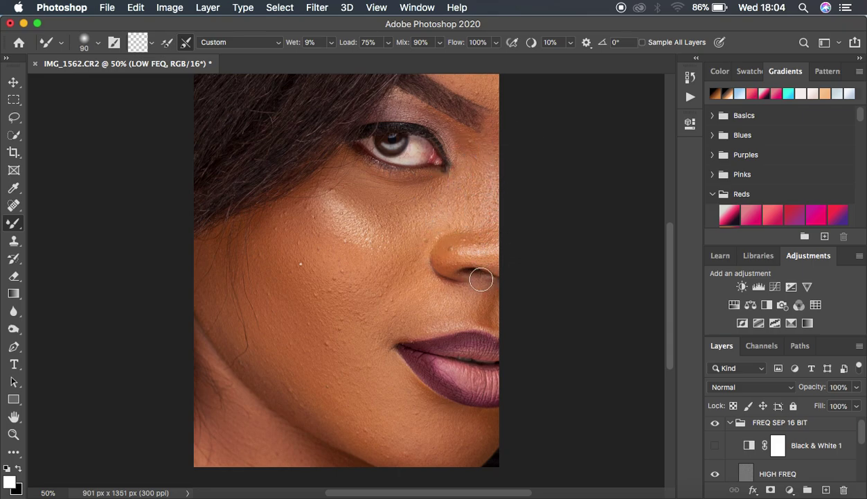
# Smooth the skin above the lips, along the nose, beside the mouth and on the jaw with the 90 px Mixer Brush
pyautogui.moveTo(459, 302)
pyautogui.mouseDown()
pyautogui.moveTo(438, 318)
pyautogui.moveTo(443, 300)
pyautogui.moveTo(466, 299)
pyautogui.moveTo(442, 304)
pyautogui.moveTo(428, 278)
pyautogui.moveTo(418, 305)
pyautogui.moveTo(374, 337)
pyautogui.mouseUp()
pyautogui.moveTo(485, 303); pyautogui.dragTo(477, 294)
pyautogui.moveTo(447, 255)
pyautogui.mouseDown()
pyautogui.moveTo(482, 237)
pyautogui.moveTo(470, 229)
pyautogui.moveTo(484, 238)
pyautogui.moveTo(476, 185)
pyautogui.mouseUp()
pyautogui.moveTo(489, 152); pyautogui.dragTo(492, 196)
pyautogui.moveTo(454, 247); pyautogui.dragTo(446, 266)
pyautogui.moveTo(419, 309); pyautogui.dragTo(374, 341)
pyautogui.click(320, 416)
pyautogui.moveTo(398, 447)
pyautogui.mouseDown()
pyautogui.moveTo(472, 454)
pyautogui.moveTo(455, 456)
pyautogui.moveTo(480, 422)
pyautogui.moveTo(451, 462)
pyautogui.moveTo(385, 448)
pyautogui.mouseUp()
pyautogui.moveTo(299, 395); pyautogui.dragTo(236, 338)
# Compare the portrait before and after retouching by toggling the FREQ SEP 16 BIT group's visibility
pyautogui.click(714, 426)
pyautogui.click(714, 425)
pyautogui.click(714, 425)
pyautogui.click(714, 425)
pyautogui.click(714, 425)
pyautogui.click(714, 426)
pyautogui.press('super+minus')
pyautogui.click(714, 425)
pyautogui.click(714, 425)
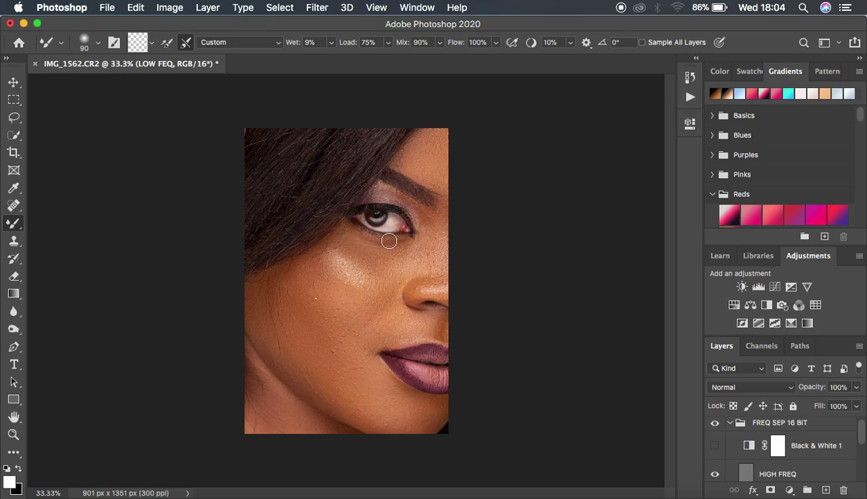
# Lasso the mid-cheek on the low-frequency layer with a 22 px feather and soften it with a Gaussian Blur
pyautogui.click(14, 118)
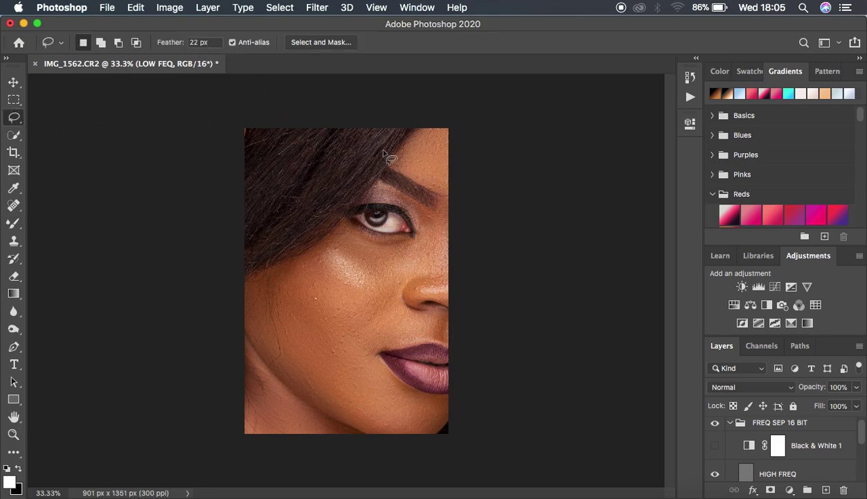
pyautogui.moveTo(863, 436); pyautogui.dragTo(863, 454)
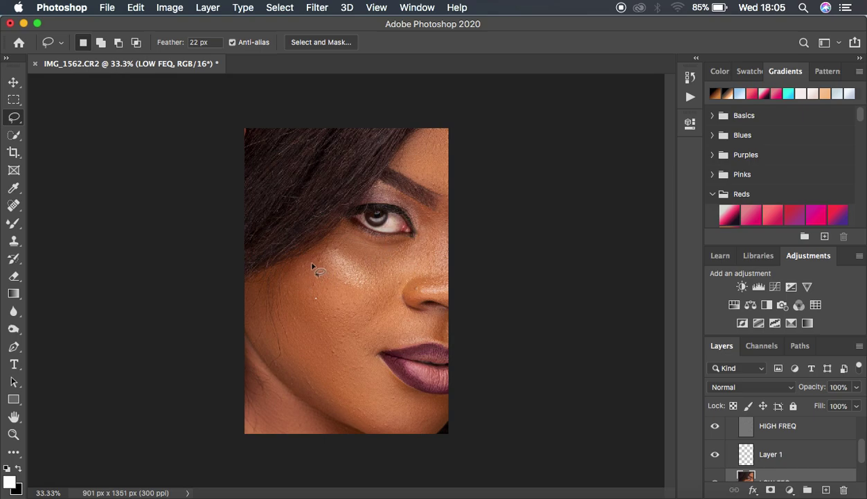
pyautogui.moveTo(296, 268)
pyautogui.mouseDown()
pyautogui.moveTo(278, 280)
pyautogui.moveTo(284, 306)
pyautogui.moveTo(305, 332)
pyautogui.moveTo(357, 361)
pyautogui.moveTo(373, 352)
pyautogui.moveTo(379, 337)
pyautogui.moveTo(370, 312)
pyautogui.moveTo(307, 262)
pyautogui.mouseUp()
pyautogui.click(317, 7)
pyautogui.moveTo(374, 168)
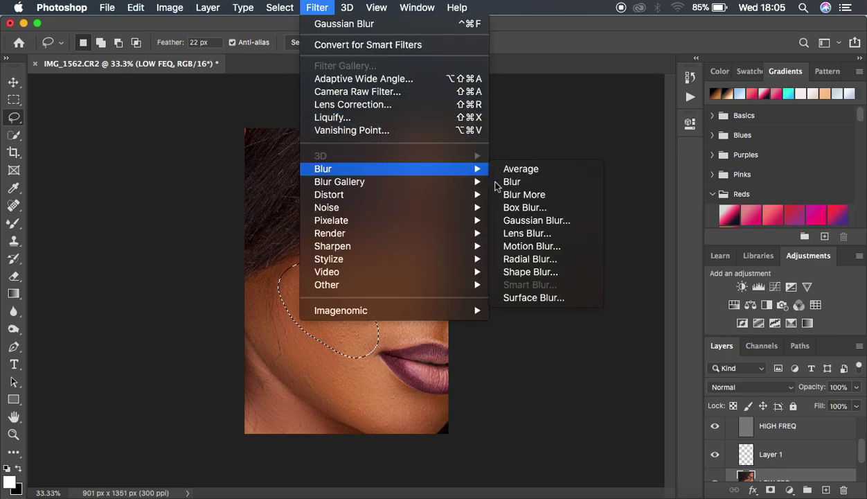
pyautogui.click(534, 220)
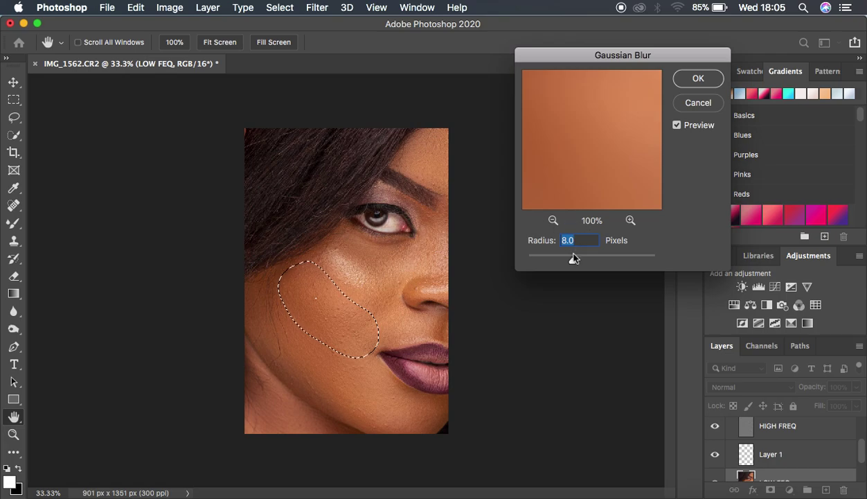
pyautogui.moveTo(572, 262); pyautogui.dragTo(577, 262)
pyautogui.click(688, 82)
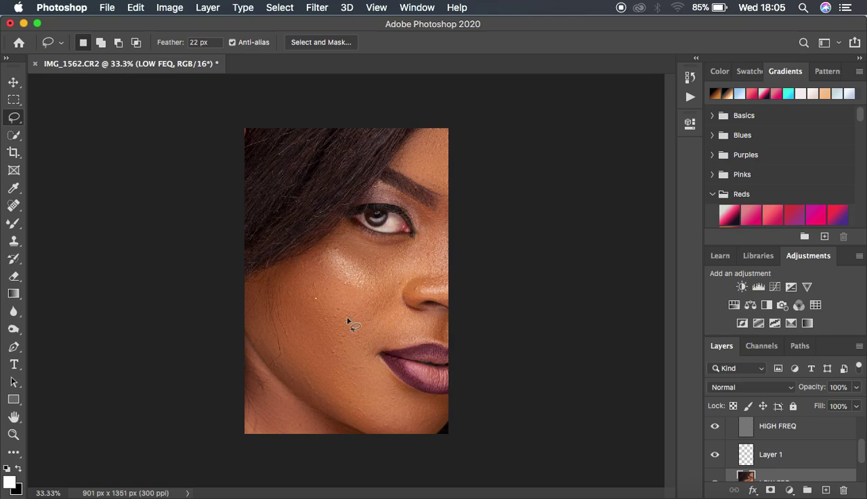
# Repeat the Gaussian Blur on feathered lasso selections of the lower outer cheek and the chin
pyautogui.moveTo(275, 284)
pyautogui.mouseDown()
pyautogui.moveTo(245, 304)
pyautogui.moveTo(249, 325)
pyautogui.moveTo(296, 383)
pyautogui.moveTo(349, 409)
pyautogui.moveTo(370, 386)
pyautogui.moveTo(374, 352)
pyautogui.moveTo(280, 285)
pyautogui.mouseUp()
pyautogui.rightClick(324, 338)
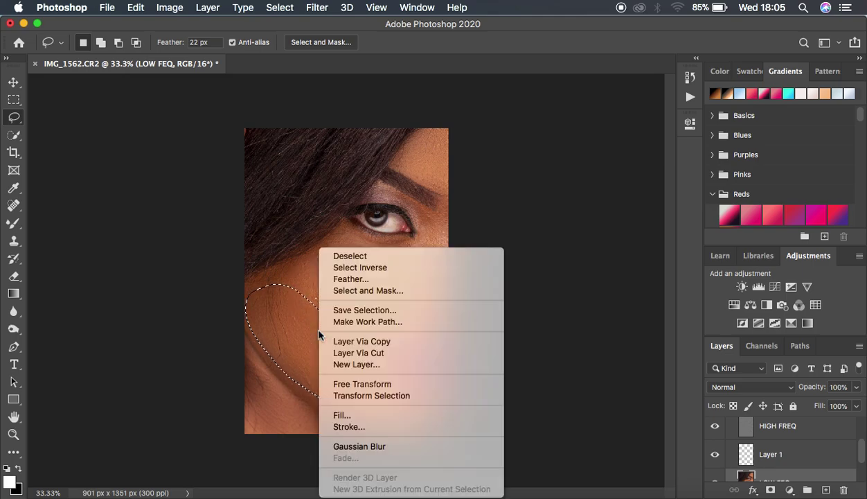
pyautogui.click(383, 446)
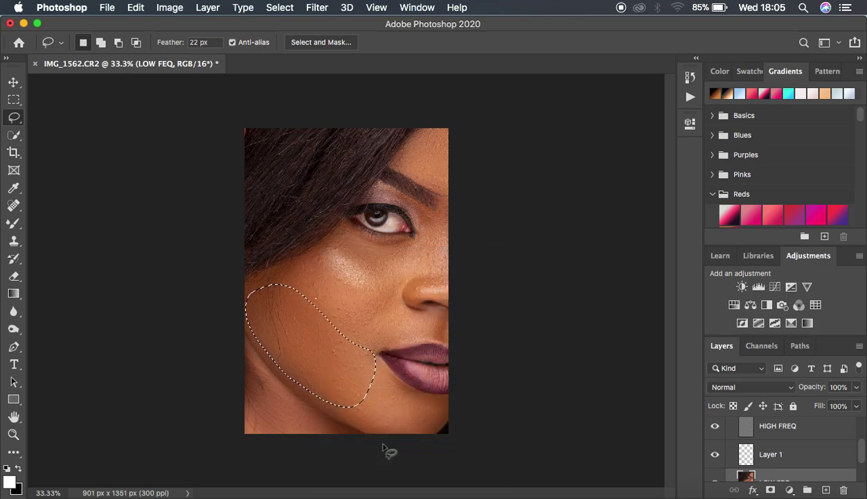
pyautogui.moveTo(367, 356)
pyautogui.mouseDown()
pyautogui.moveTo(342, 403)
pyautogui.moveTo(397, 440)
pyautogui.moveTo(425, 435)
pyautogui.moveTo(444, 400)
pyautogui.moveTo(409, 394)
pyautogui.moveTo(381, 367)
pyautogui.mouseUp()
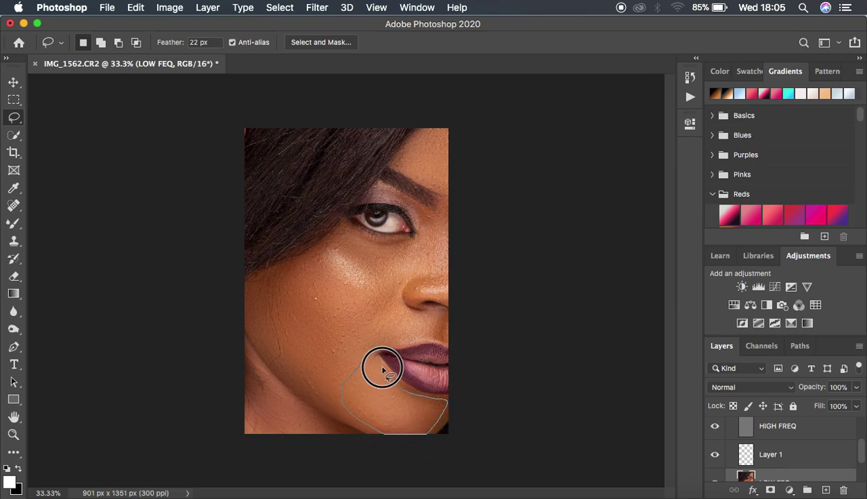
pyautogui.rightClick(378, 379)
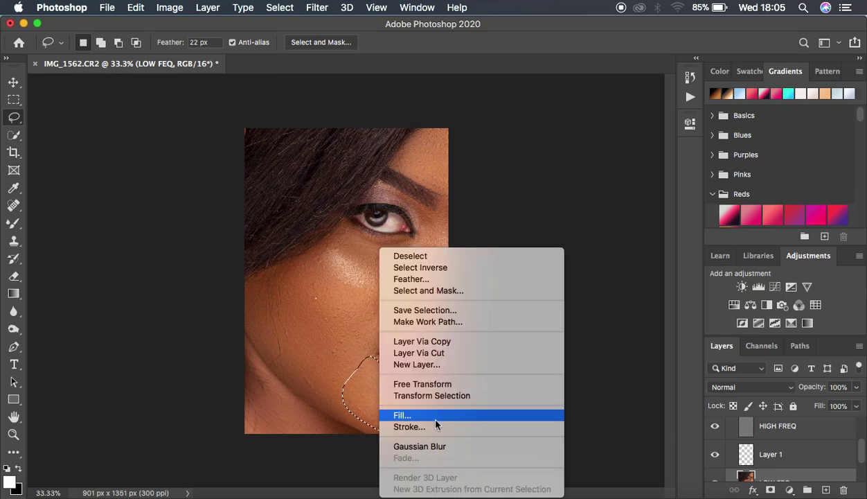
pyautogui.click(437, 447)
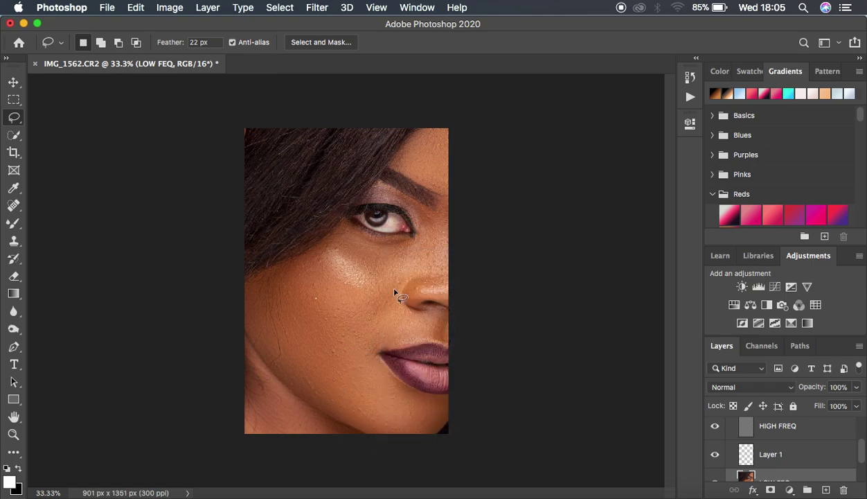
# Lasso and Gaussian-blur the area from under the eye down beside the nose, as well as the forehead above the eyebrow
pyautogui.moveTo(339, 236)
pyautogui.mouseDown()
pyautogui.moveTo(337, 252)
pyautogui.moveTo(362, 270)
pyautogui.moveTo(356, 304)
pyautogui.moveTo(375, 328)
pyautogui.moveTo(413, 264)
pyautogui.moveTo(417, 241)
pyautogui.moveTo(375, 243)
pyautogui.moveTo(347, 232)
pyautogui.mouseUp()
pyautogui.rightClick(374, 246)
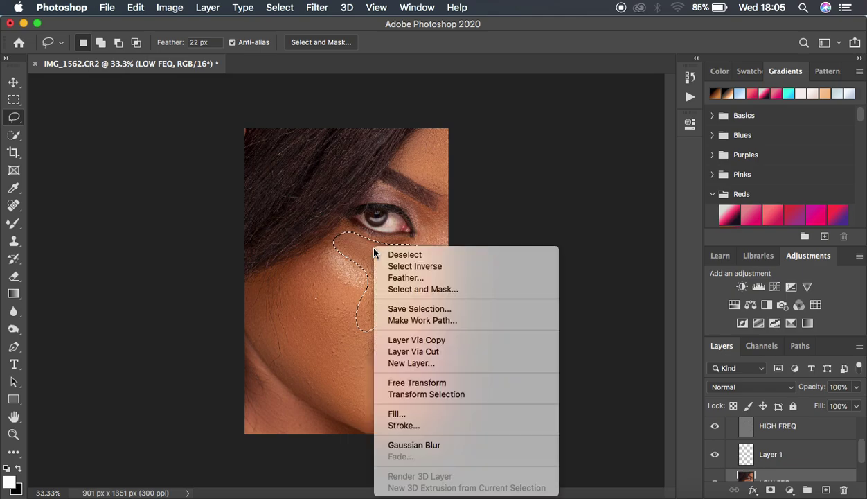
pyautogui.click(436, 445)
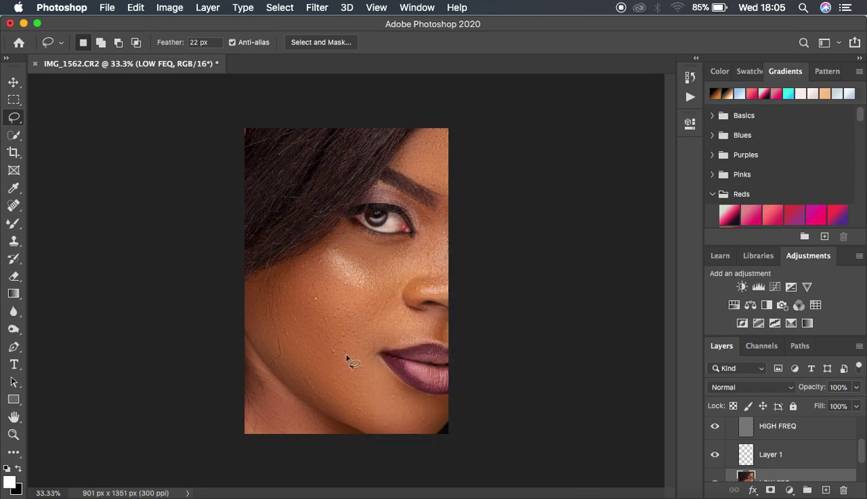
pyautogui.moveTo(432, 129)
pyautogui.mouseDown()
pyautogui.moveTo(401, 147)
pyautogui.moveTo(401, 163)
pyautogui.moveTo(441, 185)
pyautogui.moveTo(460, 147)
pyautogui.moveTo(449, 129)
pyautogui.mouseUp()
pyautogui.rightClick(436, 150)
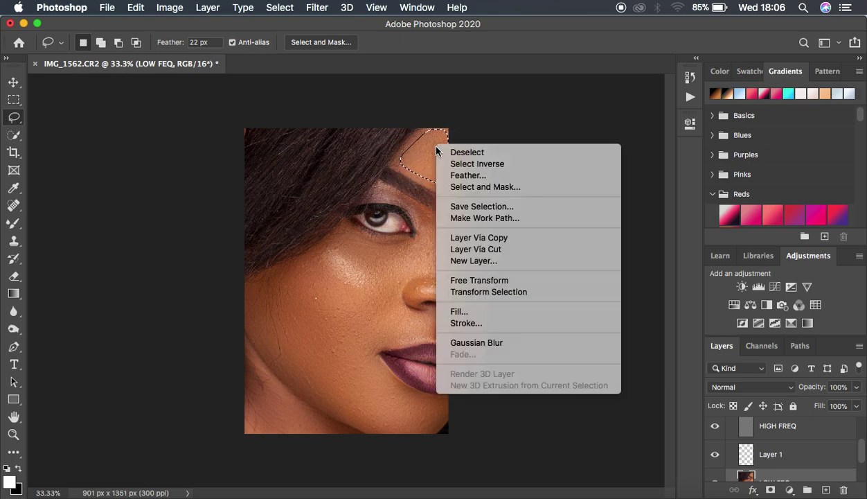
pyautogui.click(501, 344)
pyautogui.click(497, 282)
# Apply the Gaussian Blur to lasso selections of the nose bridge and the neck below the jawline
pyautogui.moveTo(420, 212)
pyautogui.mouseDown()
pyautogui.moveTo(405, 271)
pyautogui.moveTo(435, 284)
pyautogui.moveTo(453, 275)
pyautogui.moveTo(455, 237)
pyautogui.moveTo(424, 212)
pyautogui.mouseUp()
pyautogui.rightClick(430, 236)
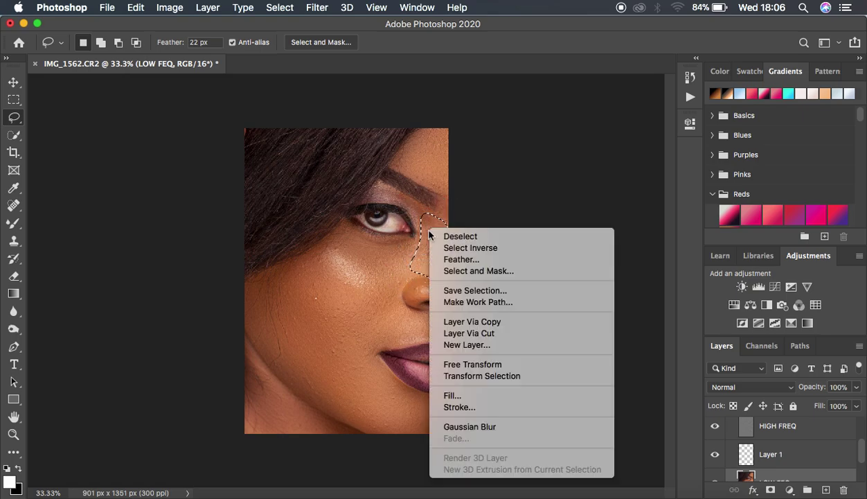
pyautogui.click(490, 427)
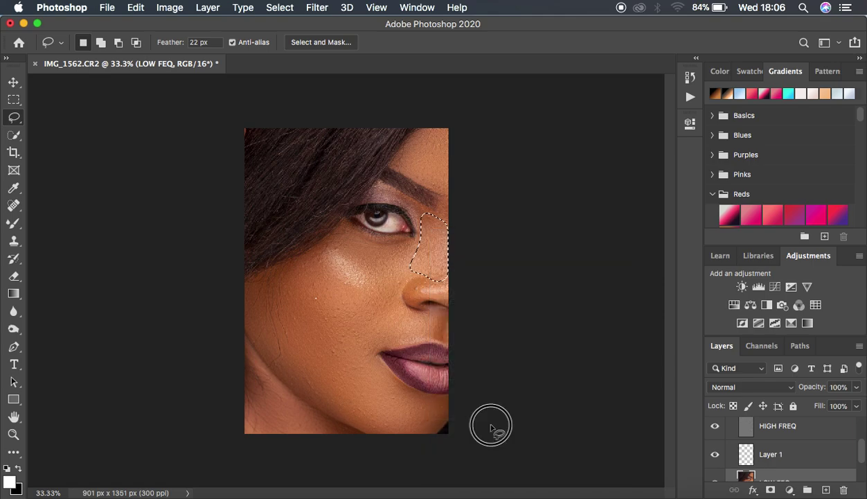
pyautogui.moveTo(251, 364)
pyautogui.mouseDown()
pyautogui.moveTo(248, 411)
pyautogui.moveTo(315, 449)
pyautogui.moveTo(335, 429)
pyautogui.moveTo(251, 365)
pyautogui.mouseUp()
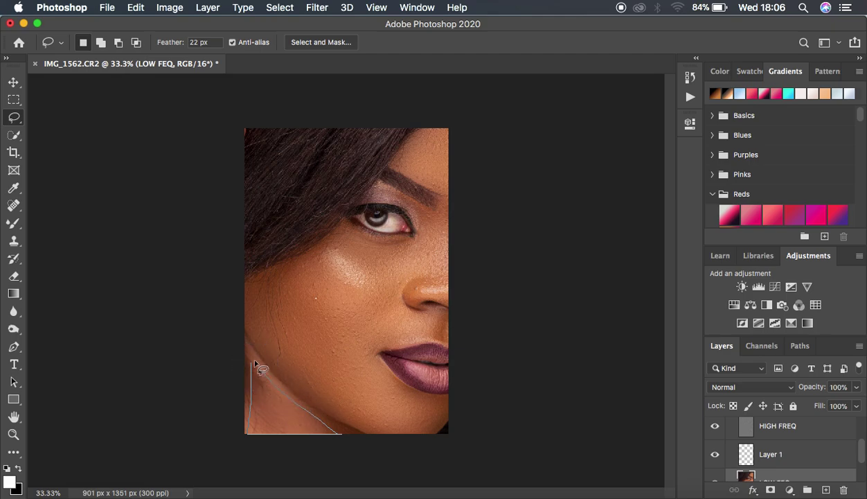
pyautogui.rightClick(275, 404)
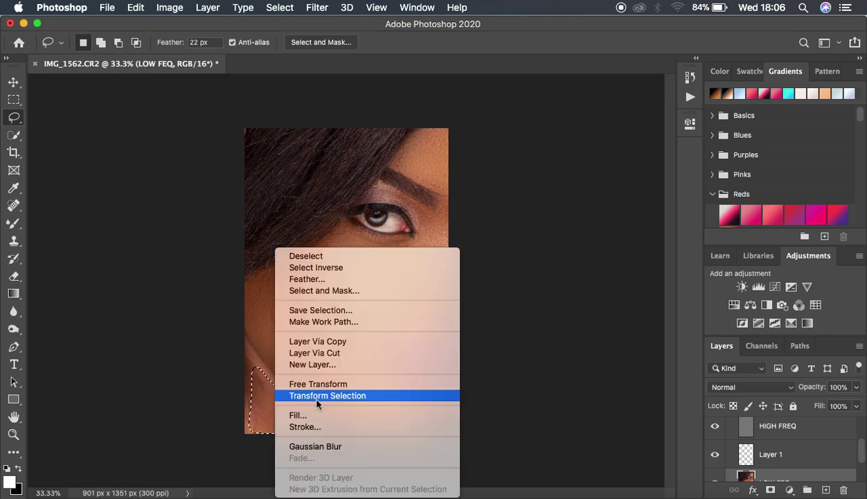
pyautogui.click(349, 446)
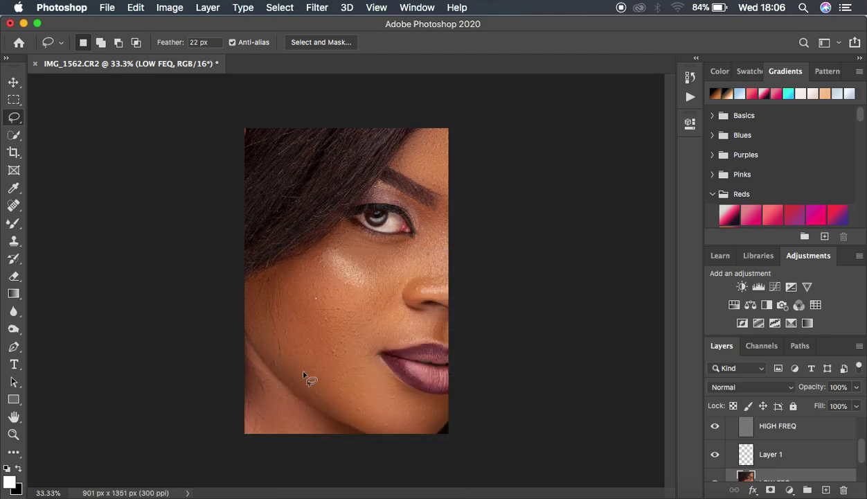
# Lasso the skin between the nose and upper lip and smooth it with the Gaussian Blur
pyautogui.moveTo(379, 316)
pyautogui.mouseDown()
pyautogui.moveTo(362, 344)
pyautogui.moveTo(373, 354)
pyautogui.moveTo(439, 336)
pyautogui.moveTo(445, 324)
pyautogui.moveTo(397, 300)
pyautogui.moveTo(378, 321)
pyautogui.mouseUp()
pyautogui.rightClick(394, 333)
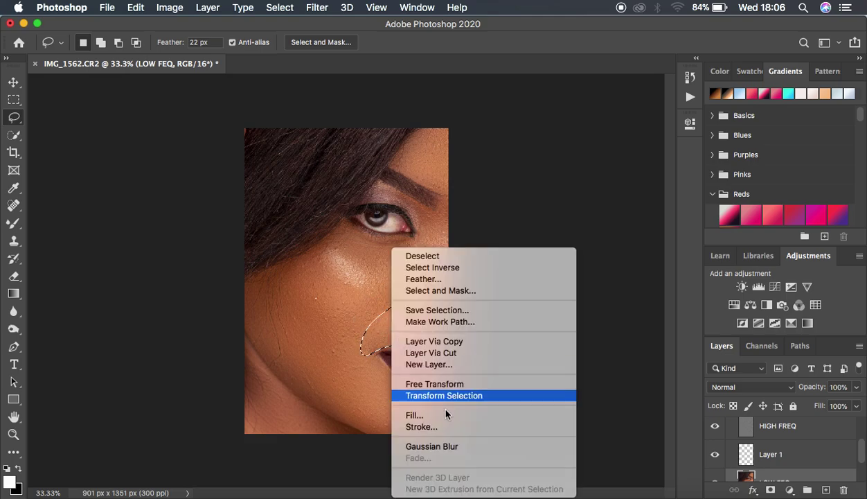
pyautogui.click(455, 444)
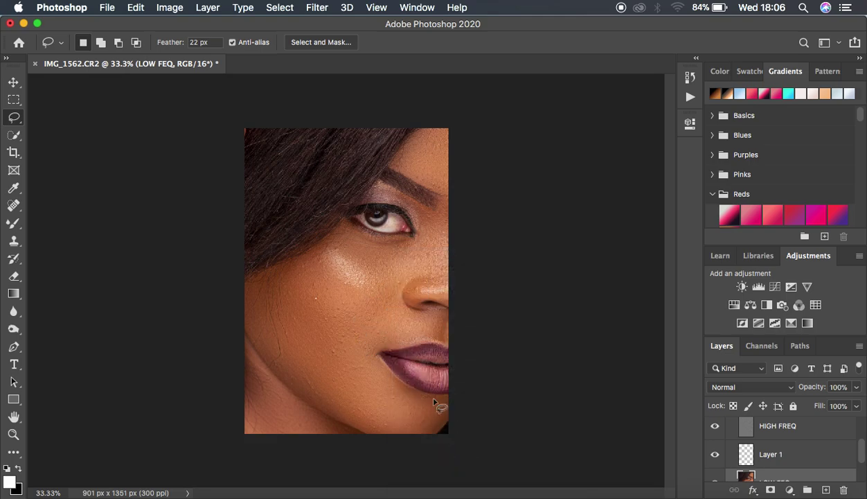
# Compare the face before and after the low-frequency blurring at 50% zoom by toggling the FREQ SEP 16 BIT group's visibility
pyautogui.press('super+equal')
pyautogui.press('super+equal')
pyautogui.press('super+minus')
pyautogui.press('super+minus')
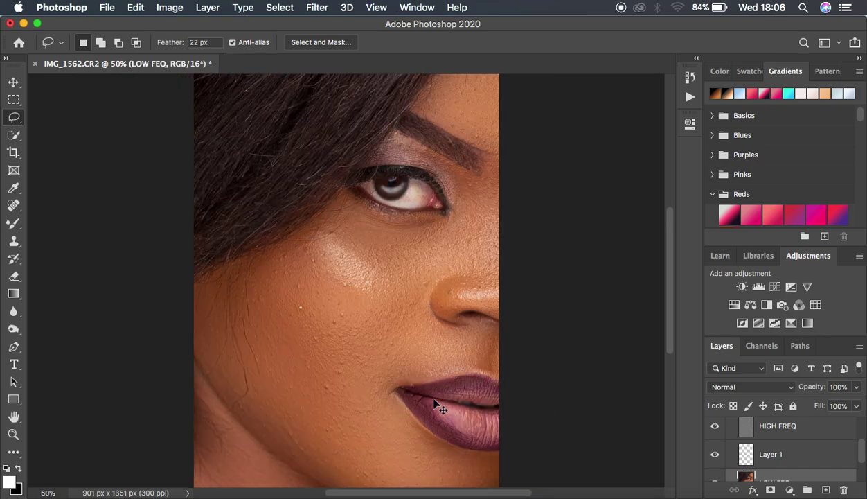
pyautogui.press('super+equal')
pyautogui.scroll(2, 750, 433)
pyautogui.click(715, 426)
pyautogui.click(716, 426)
pyautogui.click(715, 426)
pyautogui.click(714, 427)
pyautogui.click(714, 427)
pyautogui.click(714, 427)
pyautogui.click(714, 427)
pyautogui.click(714, 427)
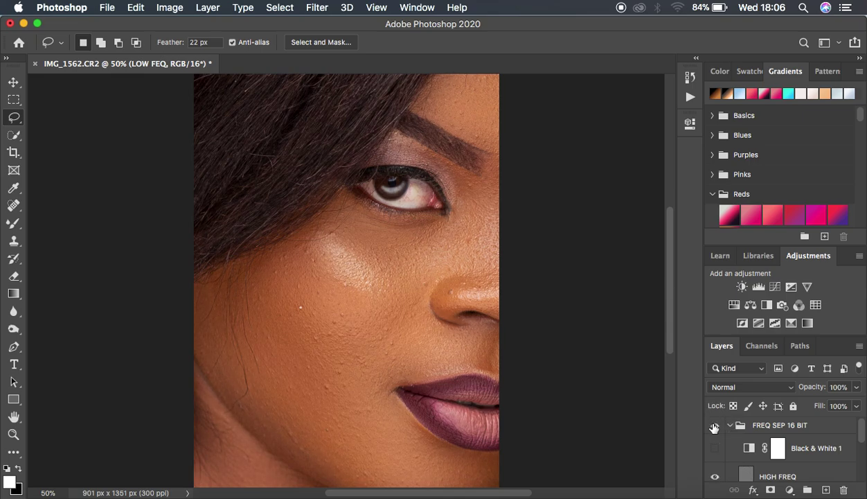
# Examine the cheek's remaining skin texture and blemishes at several zoom levels
pyautogui.press('super+minus')
pyautogui.press('super+minus')
pyautogui.press('super+equal')
pyautogui.press('super+equal')
pyautogui.press('super+equal')
pyautogui.press('super+minus')
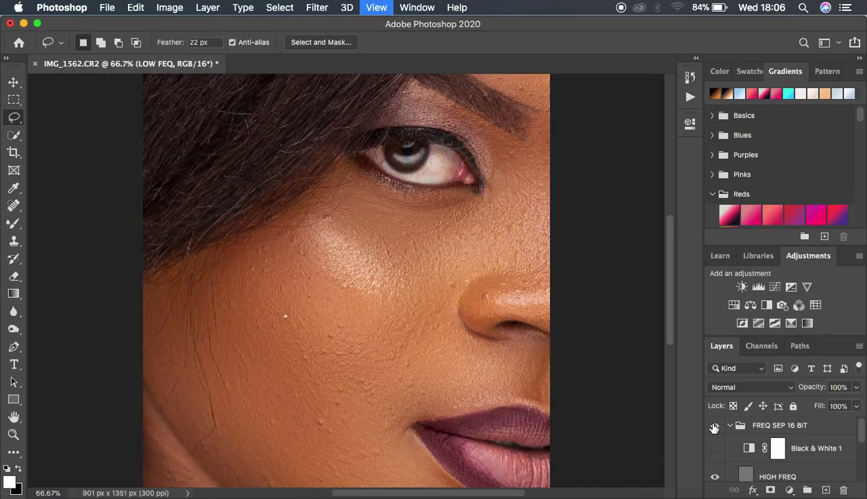
pyautogui.press('super+minus')
pyautogui.press('super+equal')
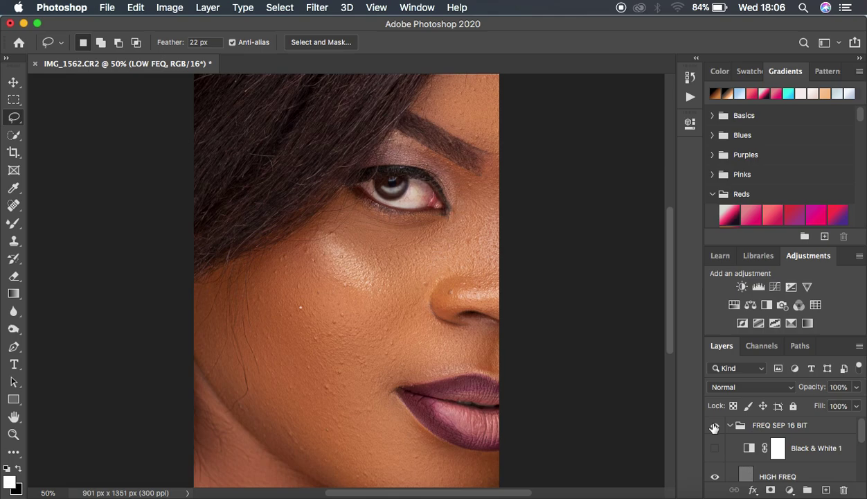
# On the HIGH FREQ layer, clone clean skin over the dark cheek spot with a 25 px Clone Stamp at 200% zoom
pyautogui.click(785, 476)
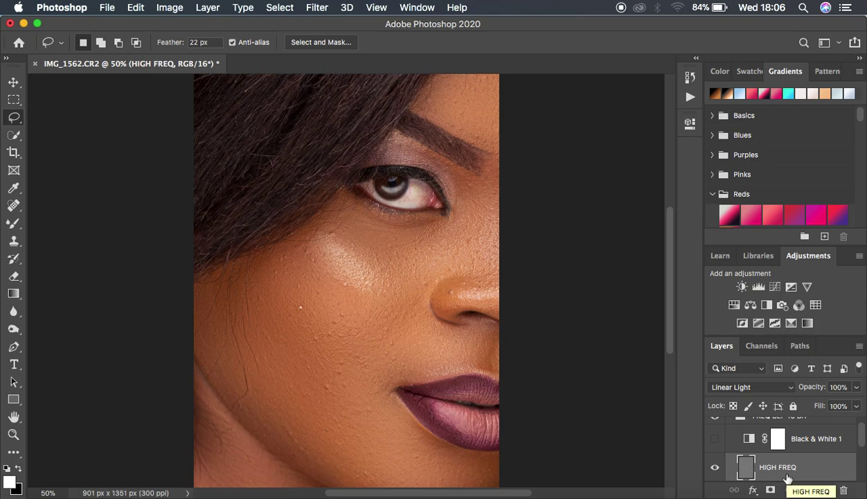
pyautogui.click(15, 247)
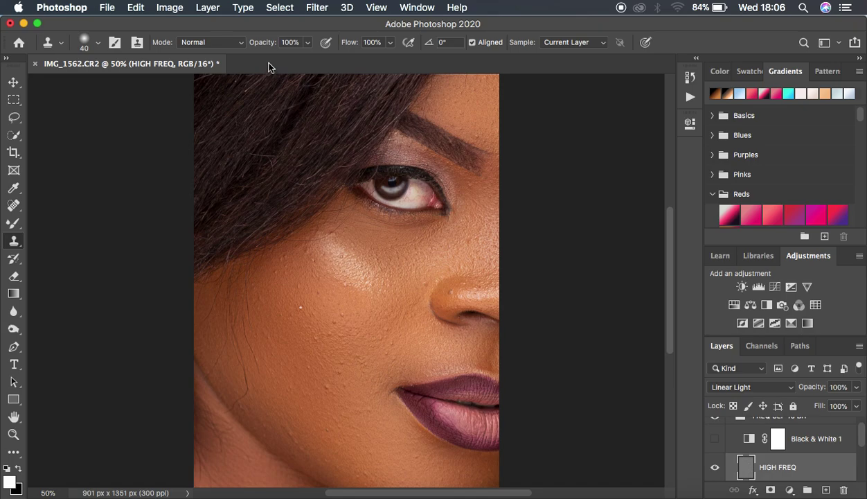
pyautogui.press('super+plus')
pyautogui.press('super+plus')
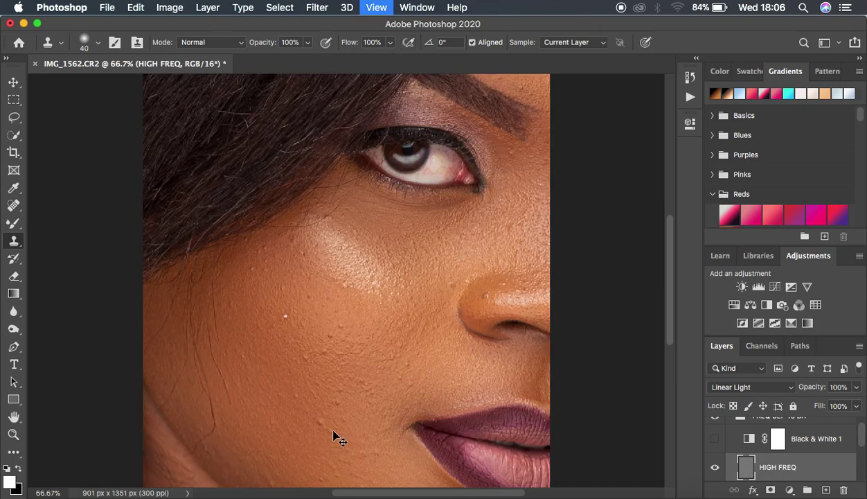
pyautogui.press('super+plus')
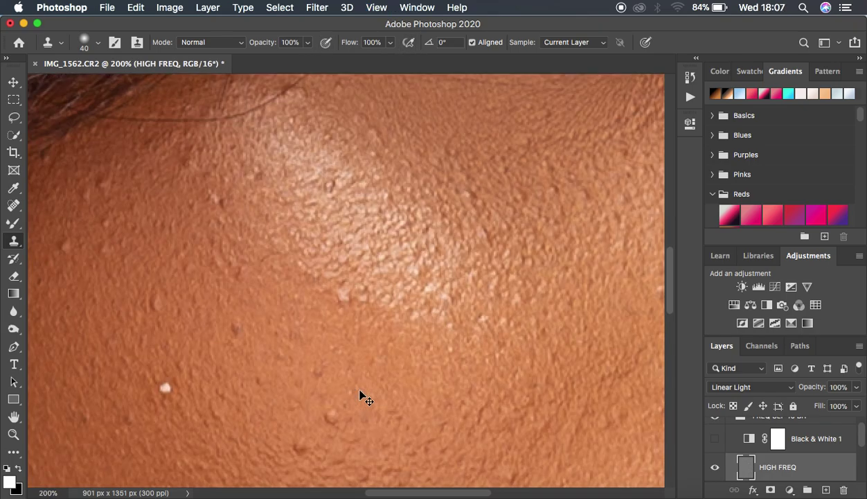
pyautogui.press('[')
pyautogui.press('[')
pyautogui.press('[')
pyautogui.keyDown('alt'); pyautogui.click(250, 341); pyautogui.keyUp('alt')
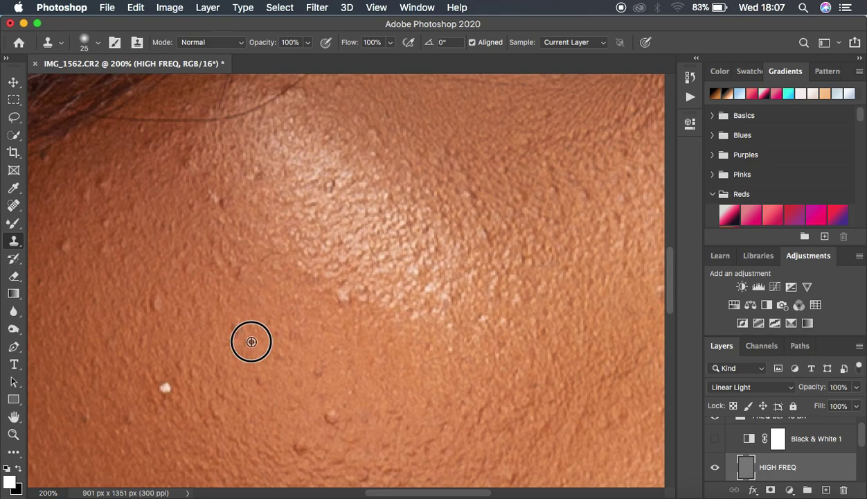
pyautogui.click(236, 328)
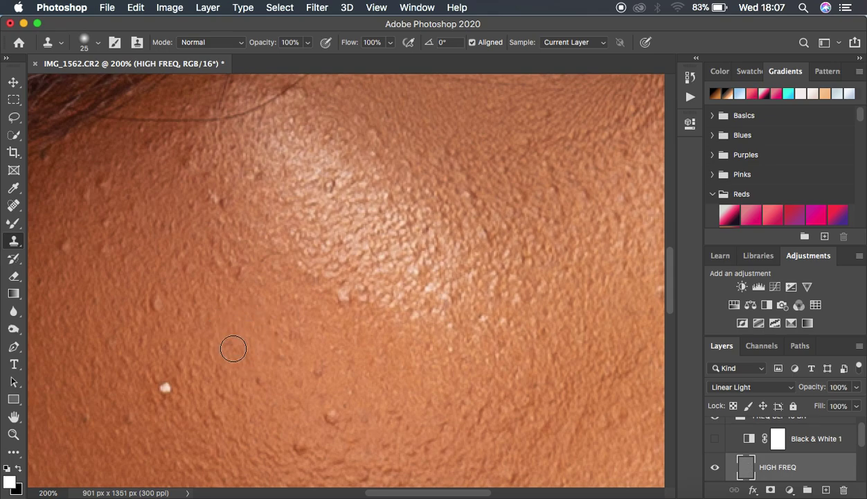
# Clone away the bumps below the cheek highlight and the raised spot above the white speck using nearby skin texture
pyautogui.keyDown('alt'); pyautogui.click(354, 402); pyautogui.keyUp('alt')
pyautogui.click(338, 417)
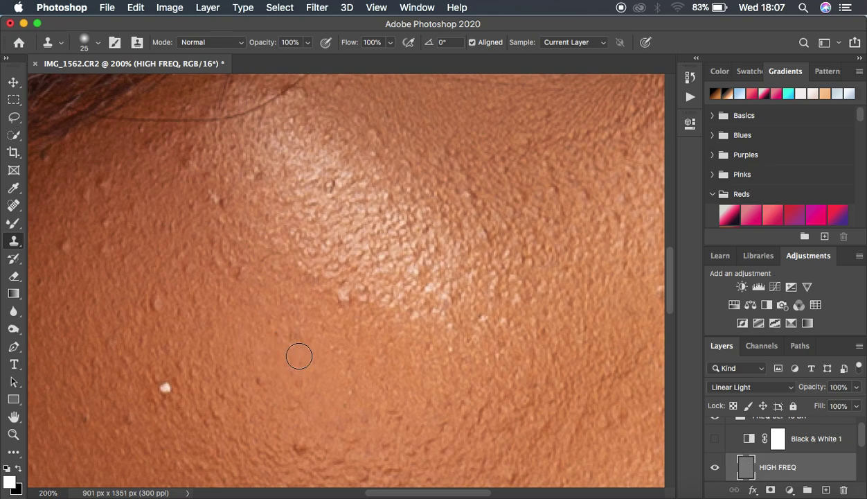
pyautogui.click(226, 301)
pyautogui.click(237, 268)
pyautogui.keyDown('alt'); pyautogui.click(231, 286); pyautogui.keyUp('alt')
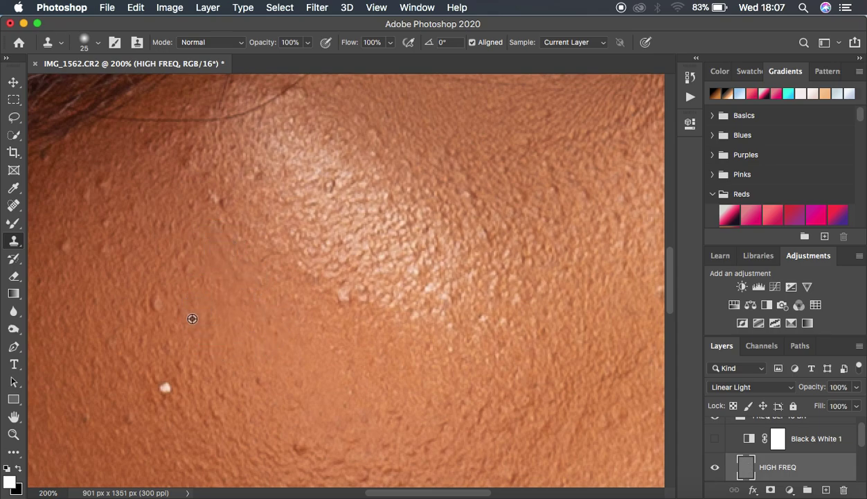
pyautogui.click(155, 302)
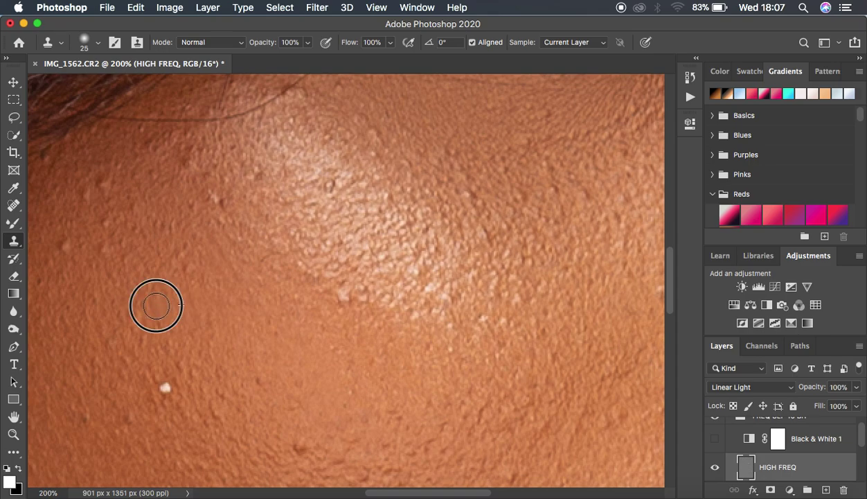
# Remove the small bumps on the outer cheek near the hairline with the Clone Stamp, resampling adjacent texture for each
pyautogui.keyDown('alt'); pyautogui.click(200, 276); pyautogui.keyUp('alt')
pyautogui.click(184, 265)
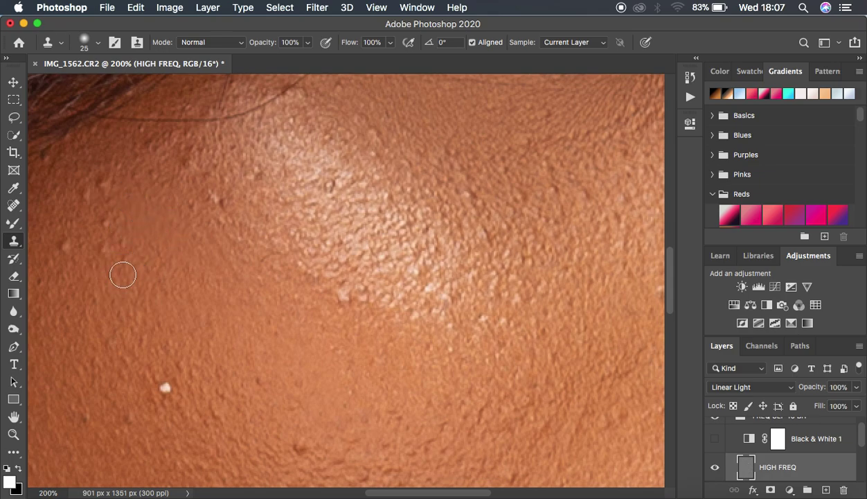
pyautogui.keyDown('alt'); pyautogui.click(129, 242); pyautogui.keyUp('alt')
pyautogui.click(111, 235)
pyautogui.keyDown('alt'); pyautogui.click(130, 226); pyautogui.keyUp('alt')
pyautogui.click(110, 221)
pyautogui.keyDown('alt'); pyautogui.click(129, 210); pyautogui.keyUp('alt')
pyautogui.click(106, 194)
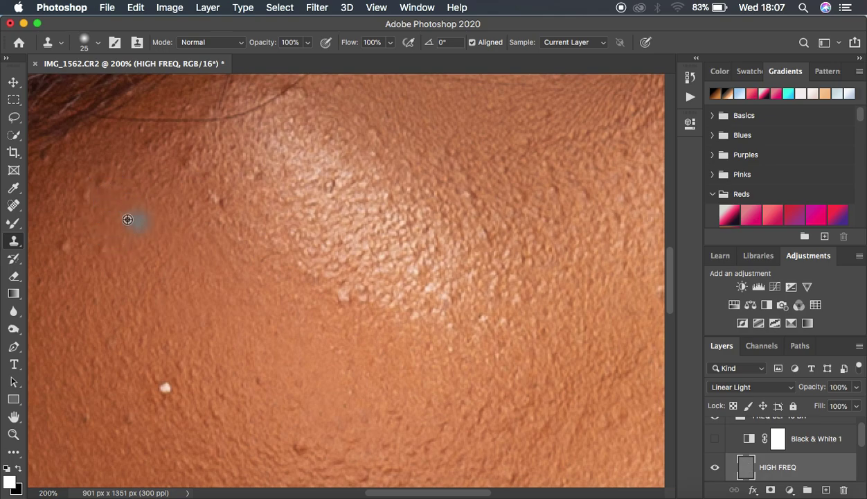
# Clone away the last bumps on the outer cheek and the white speck using clean nearby skin texture
pyautogui.moveTo(105, 208); pyautogui.dragTo(87, 199)
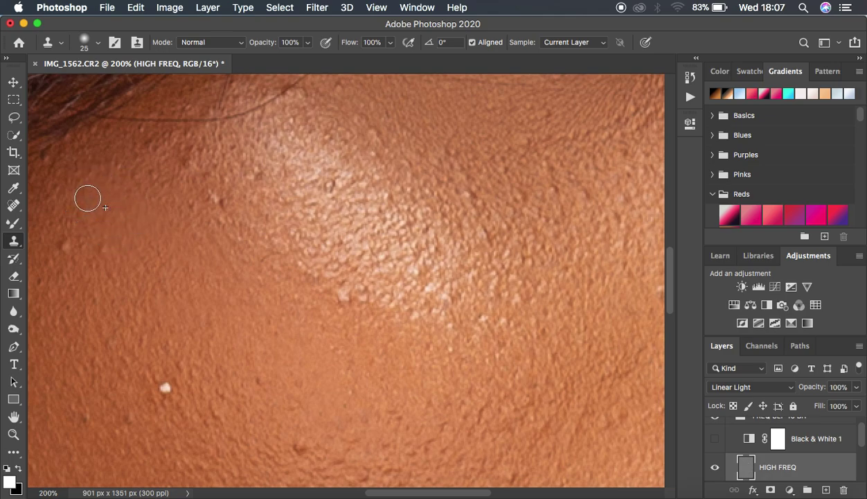
pyautogui.click(70, 253)
pyautogui.click(64, 240)
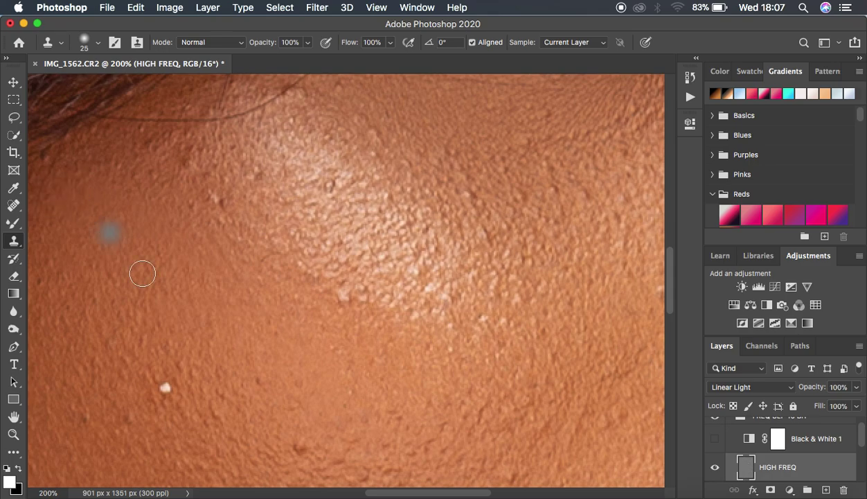
pyautogui.keyDown('alt'); pyautogui.click(209, 380); pyautogui.keyUp('alt')
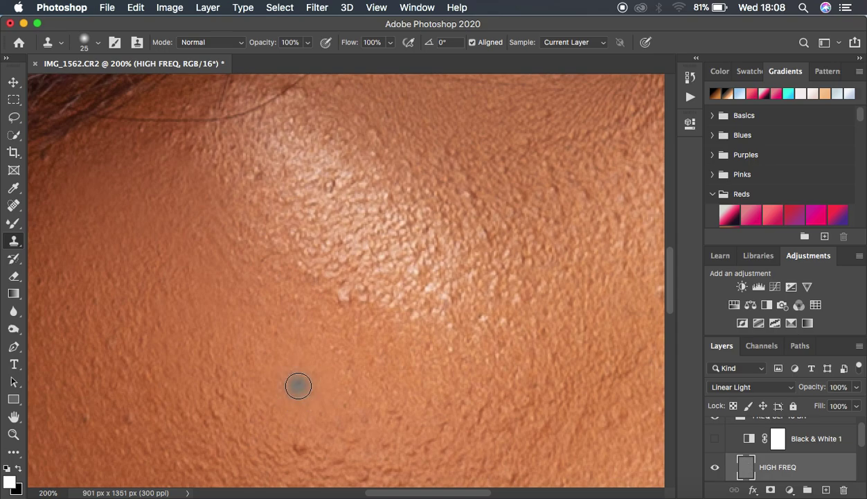
# Clone out the dark pit on the mid cheek and the dark specks toward the face's outer edge
pyautogui.scroll(-5, 379, 377)
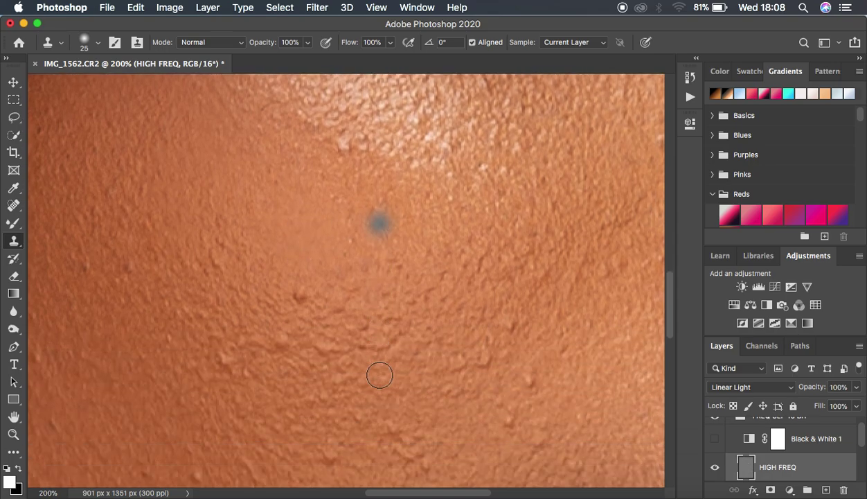
pyautogui.keyDown('alt'); pyautogui.click(321, 288); pyautogui.keyUp('alt')
pyautogui.click(298, 298)
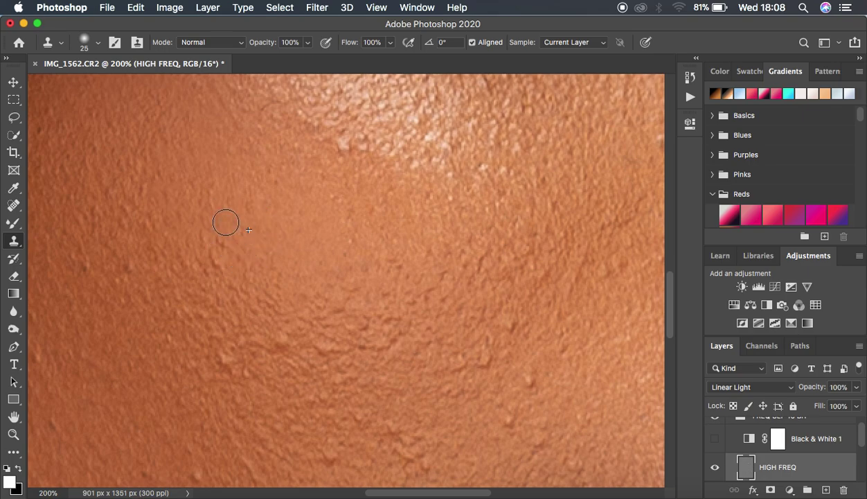
pyautogui.keyDown('alt'); pyautogui.click(236, 270); pyautogui.keyUp('alt')
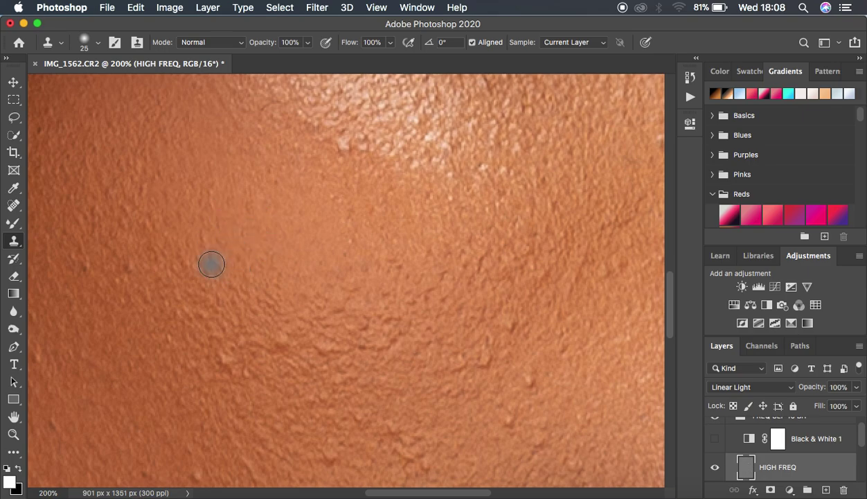
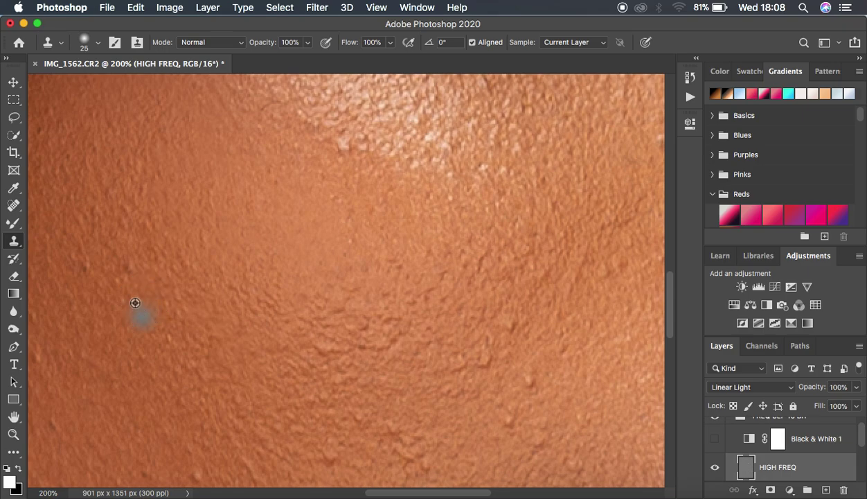
pyautogui.keyDown('alt'); pyautogui.click(131, 246); pyautogui.keyUp('alt')
pyautogui.click(123, 219)
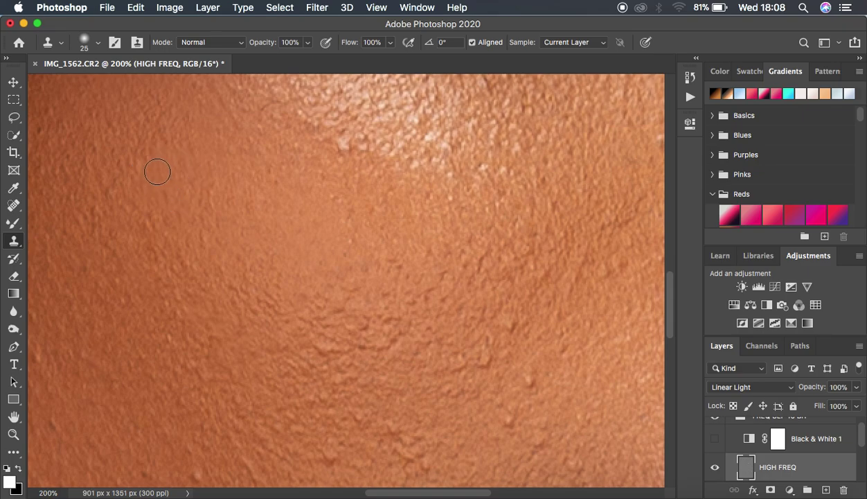
pyautogui.keyDown('alt'); pyautogui.click(132, 237); pyautogui.keyUp('alt')
pyautogui.click(112, 186)
# Examine the retouched cheek from the whole face down to 100% zoom for remaining blemishes
pyautogui.hotkey('ctrl', '-')
pyautogui.hotkey('ctrl', '-')
pyautogui.hotkey('ctrl', '-')
pyautogui.hotkey('ctrl', '-')
pyautogui.hotkey('ctrl', '-')
pyautogui.hotkey('ctrl', '-')
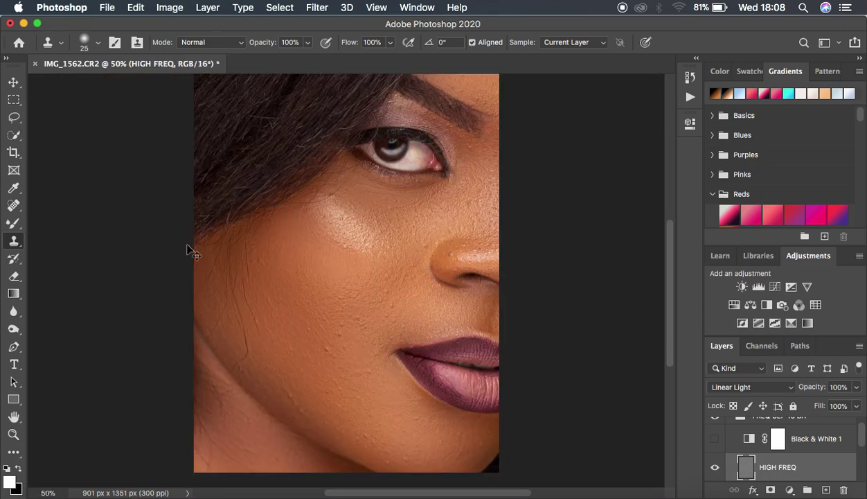
pyautogui.hotkey('ctrl', '+')
pyautogui.hotkey('ctrl', '+')
pyautogui.hotkey('ctrl', '+')
pyautogui.hotkey('ctrl', '+')
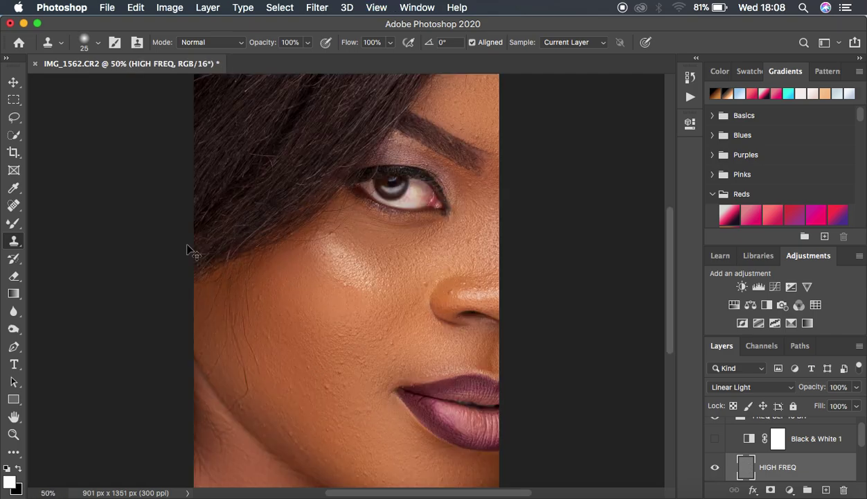
pyautogui.hotkey('ctrl', '+')
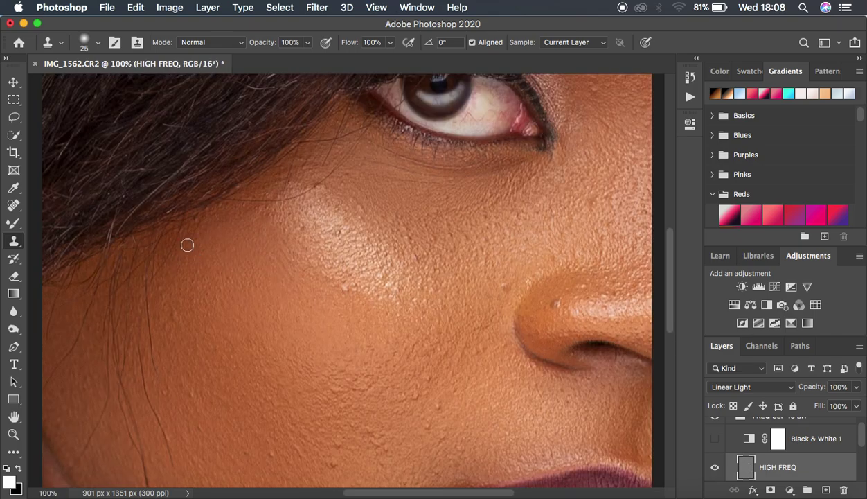
# Remove the small bumps just below the cheek highlight, resampling clean texture beside each one
pyautogui.keyDown('alt'); pyautogui.click(187, 333); pyautogui.keyUp('alt')
pyautogui.keyDown('alt'); pyautogui.click(355, 311); pyautogui.keyUp('alt')
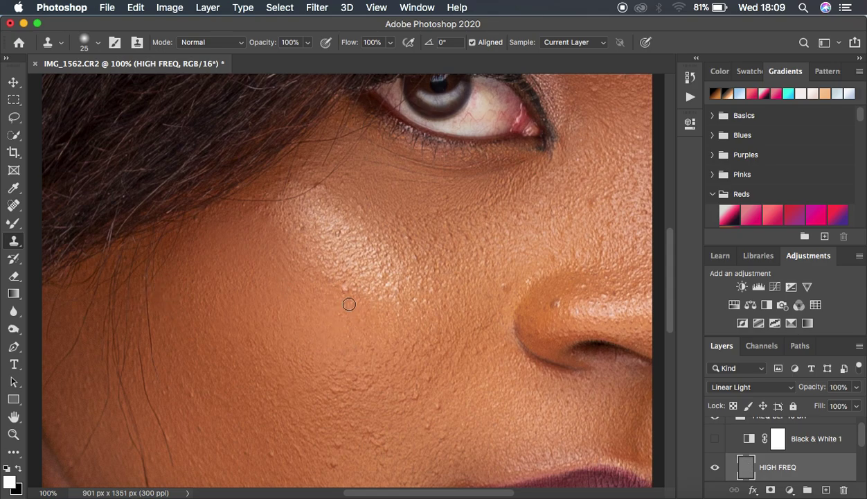
pyautogui.keyDown('alt'); pyautogui.click(410, 324); pyautogui.keyUp('alt')
pyautogui.click(404, 318)
pyautogui.keyDown('alt'); pyautogui.click(428, 315); pyautogui.keyUp('alt')
pyautogui.click(426, 303)
# Smooth the bumps on the lower cheek toward the mouth corner with a 35 px Clone Stamp
pyautogui.keyDown('alt'); pyautogui.click(416, 386); pyautogui.keyUp('alt')
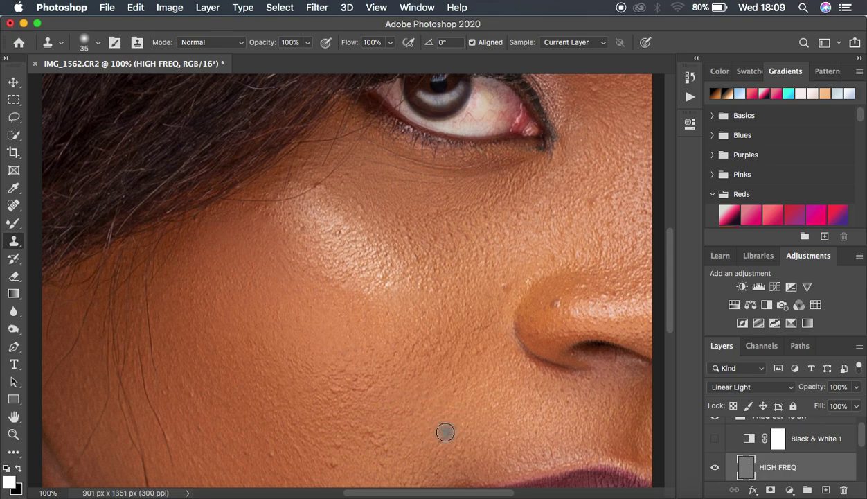
pyautogui.keyDown('alt'); pyautogui.click(406, 452); pyautogui.keyUp('alt')
pyautogui.click(394, 451)
pyautogui.keyDown('alt'); pyautogui.click(386, 450); pyautogui.keyUp('alt')
pyautogui.click(397, 441)
pyautogui.keyDown('alt'); pyautogui.click(395, 436); pyautogui.keyUp('alt')
pyautogui.click(386, 436)
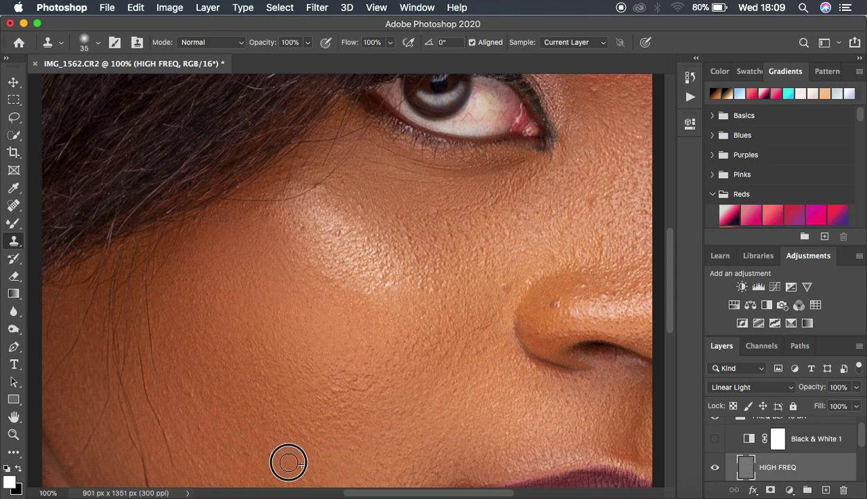
# Clone away the raised spots low on the cheek and the rough creases at its centre
pyautogui.keyDown('alt'); pyautogui.click(291, 447); pyautogui.keyUp('alt')
pyautogui.click(275, 438)
pyautogui.click(311, 439)
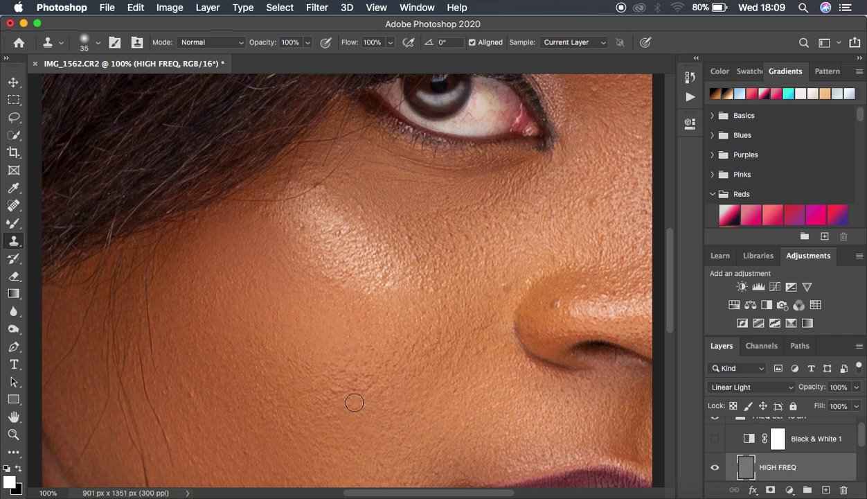
pyautogui.click(362, 393)
pyautogui.click(372, 379)
pyautogui.click(367, 385)
# Clone out the bumps on the outer cheek next to the stray hair strands
pyautogui.click(208, 404)
pyautogui.click(191, 392)
pyautogui.keyDown('alt'); pyautogui.click(195, 386); pyautogui.keyUp('alt')
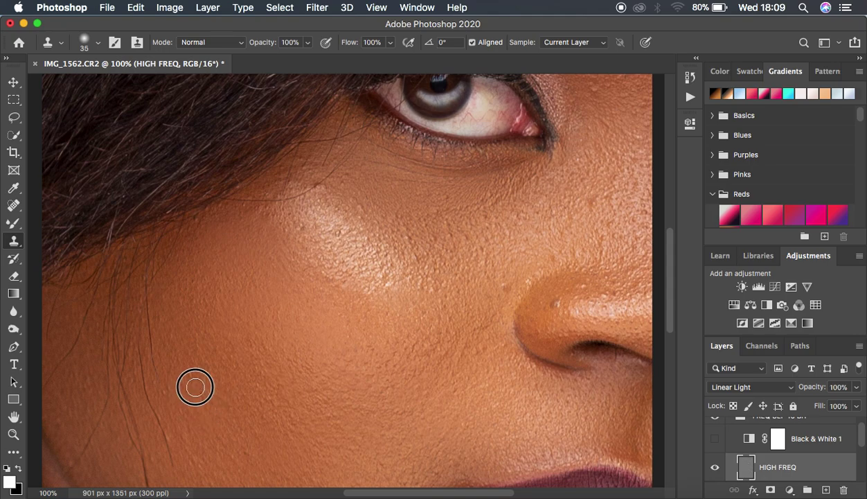
pyautogui.keyDown('alt'); pyautogui.click(182, 393); pyautogui.keyUp('alt')
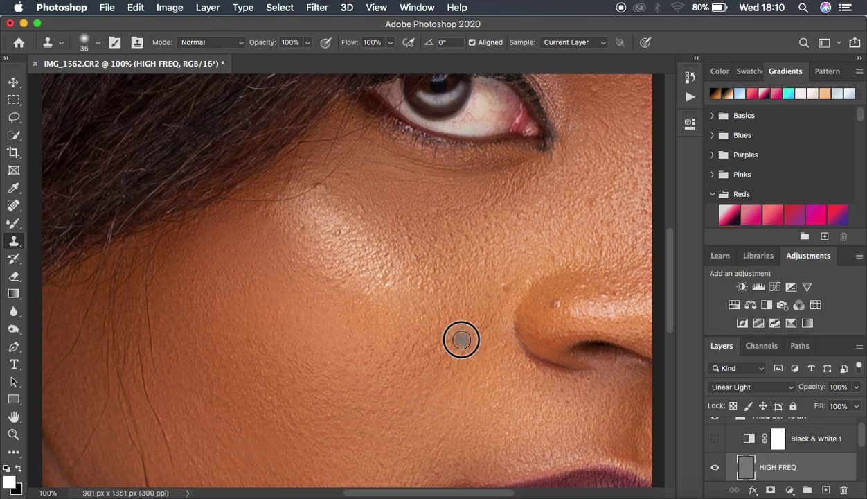
# Even out the uneven texture on the mid cheek with freshly sampled skin beside it
pyautogui.keyDown('alt'); pyautogui.click(447, 361); pyautogui.keyUp('alt')
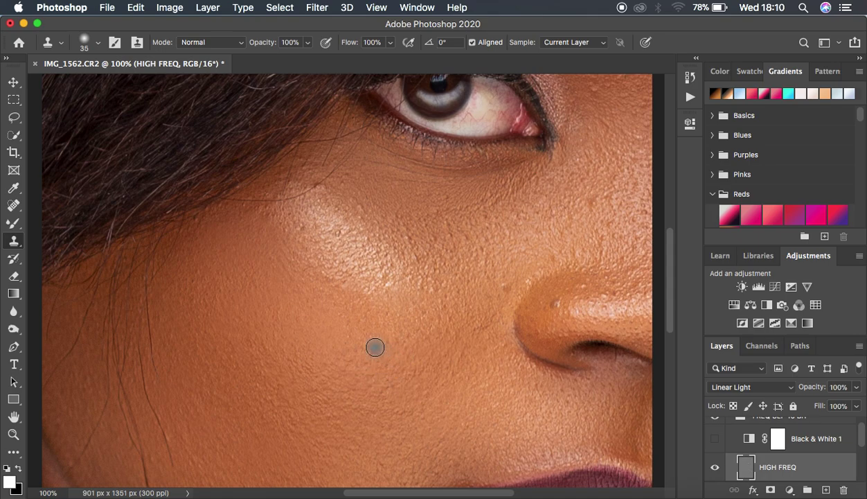
pyautogui.keyDown('alt'); pyautogui.click(392, 373); pyautogui.keyUp('alt')
pyautogui.click(377, 374)
pyautogui.keyDown('alt'); pyautogui.click(368, 380); pyautogui.keyUp('alt')
pyautogui.click(366, 381)
pyautogui.click(349, 363)
# Clone away the dark pits and bumps within and above the upper part of the cheek highlight
pyautogui.click(340, 237)
pyautogui.keyDown('alt'); pyautogui.click(373, 243); pyautogui.keyUp('alt')
pyautogui.click(340, 234)
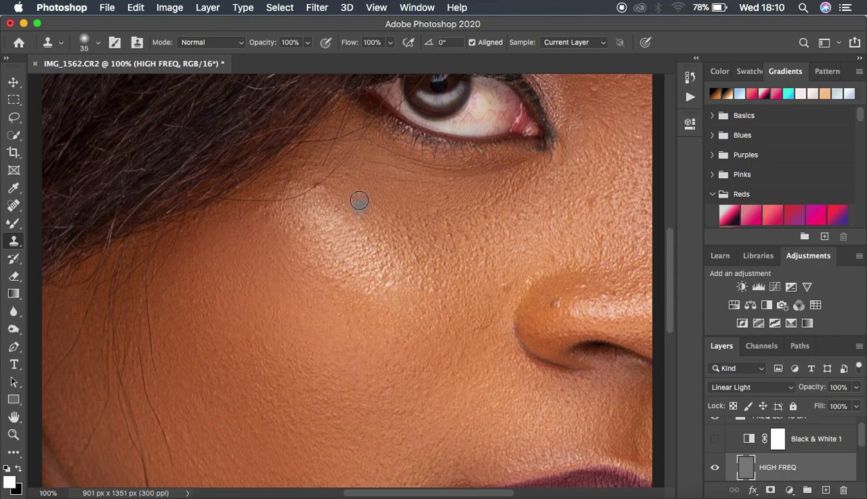
pyautogui.click(339, 192)
pyautogui.click(335, 219)
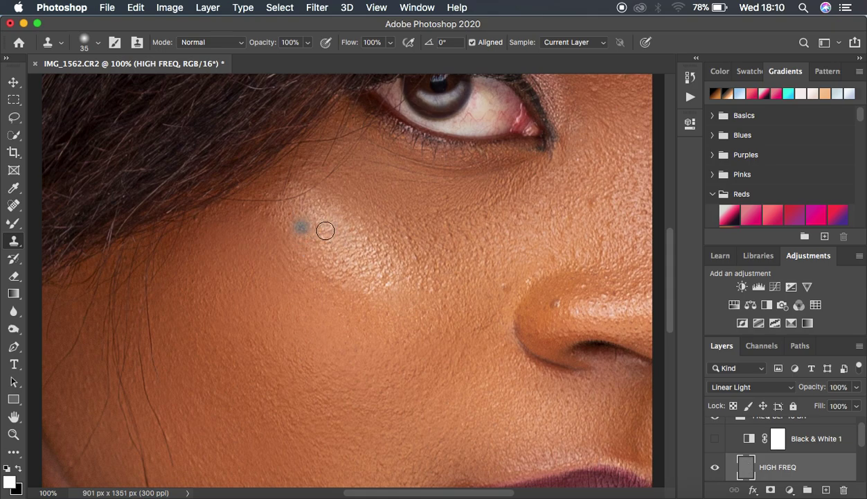
# Remove the mark beside the nose, the bumps next to the highlight and the speck on the nostril wing
pyautogui.click(505, 287)
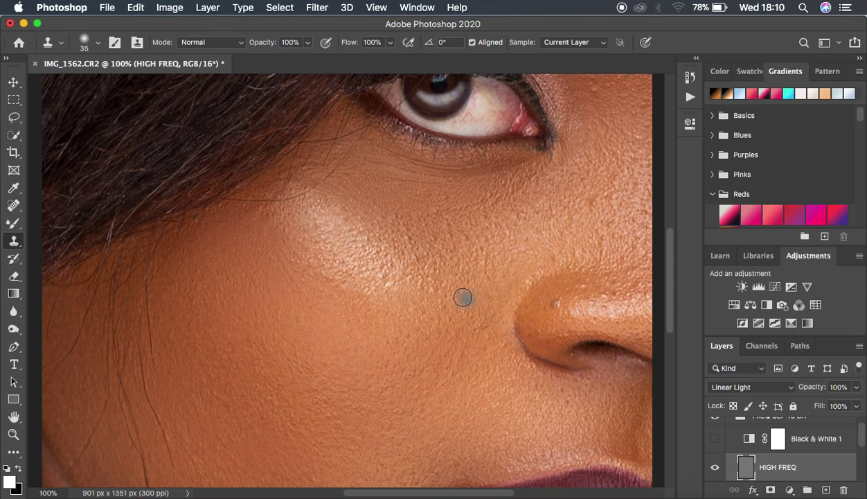
pyautogui.click(440, 293)
pyautogui.click(420, 282)
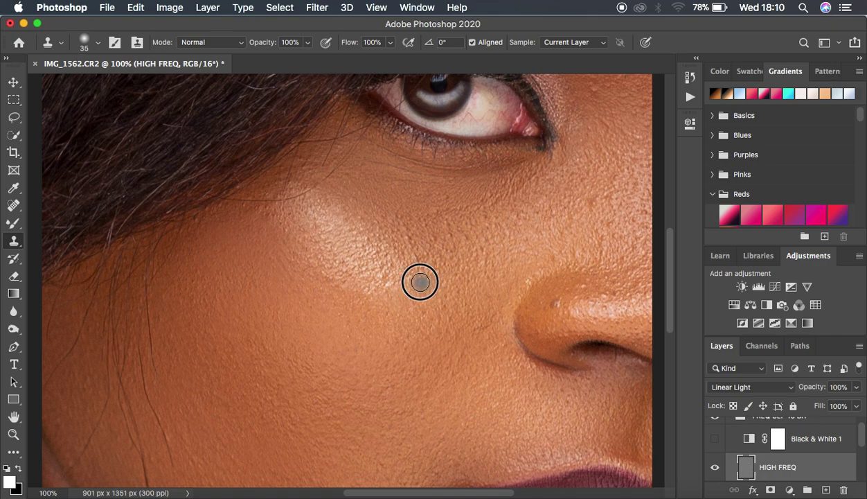
pyautogui.click(554, 303)
pyautogui.click(626, 302)
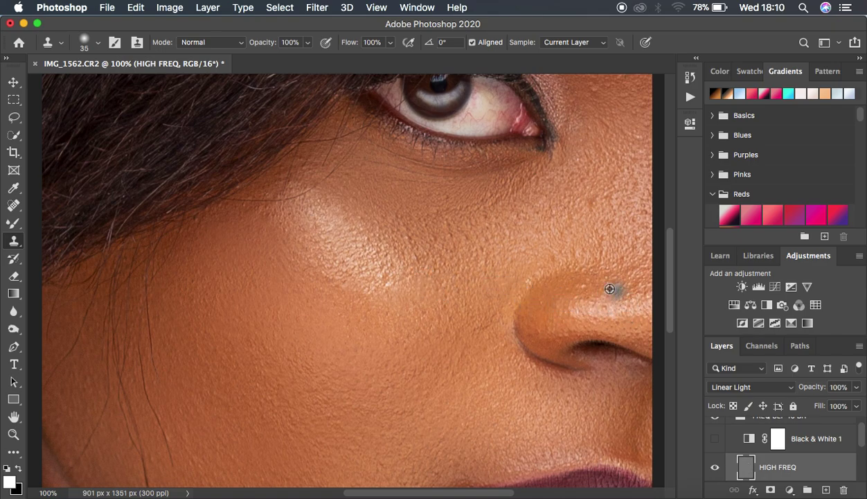
# Clone over the highlight's rough lower edge and the crease between the cheek and the nostril
pyautogui.click(399, 268)
pyautogui.click(388, 267)
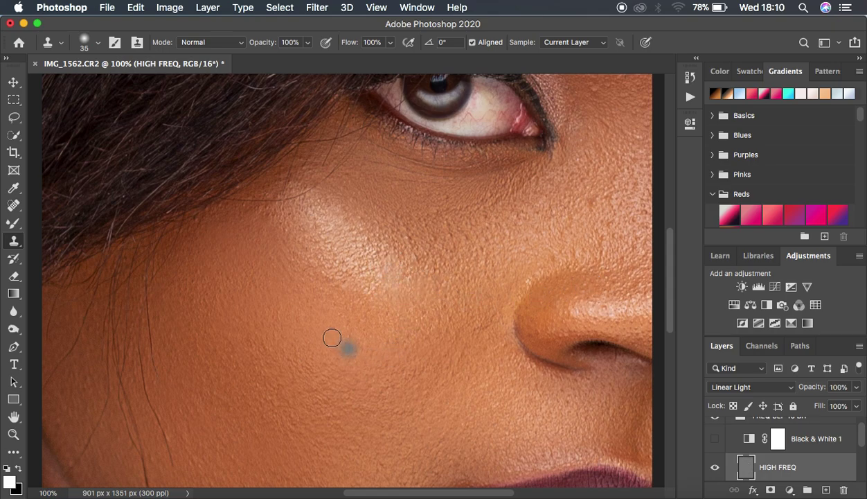
pyautogui.keyDown('alt'); pyautogui.click(435, 288); pyautogui.keyUp('alt')
pyautogui.moveTo(471, 325); pyautogui.dragTo(498, 362)
pyautogui.click(491, 338)
pyautogui.click(491, 319)
pyautogui.keyDown('alt'); pyautogui.click(430, 353); pyautogui.keyUp('alt')
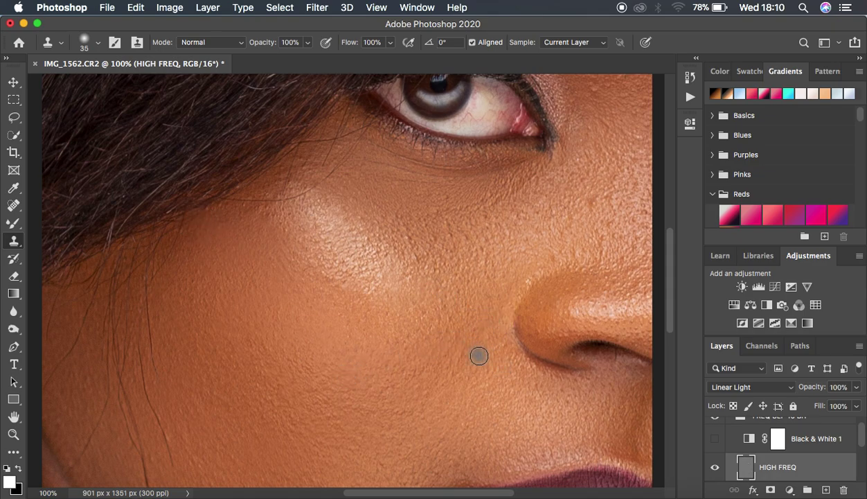
# Check the retouched skin on the whole face, ending at 66.67% zoom
pyautogui.press('super+minus')
pyautogui.press('super+minus')
pyautogui.press('super+minus')
pyautogui.press('super+minus')
pyautogui.press('super+minus')
pyautogui.press('super+minus')
pyautogui.press('super+plus')
pyautogui.press('super+plus')
pyautogui.press('super+plus')
pyautogui.press('super+plus')
pyautogui.press('super+plus')
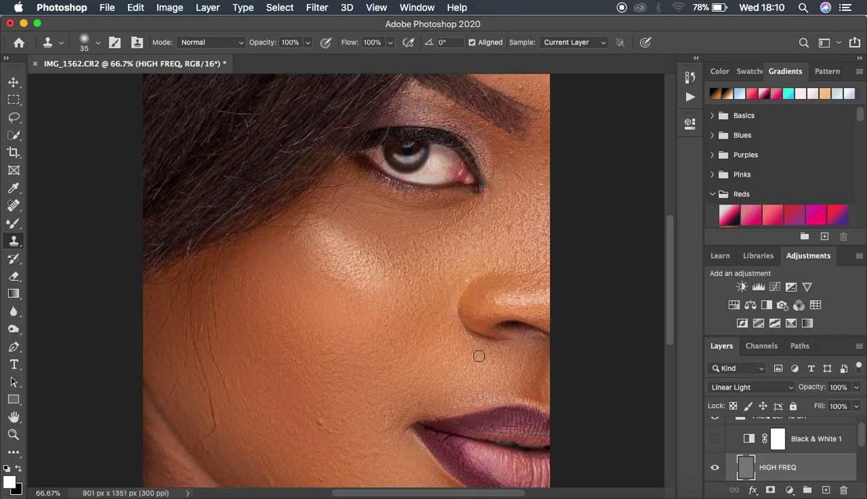
# Clone away the raised bumps on the lower cheek left of the mouth with a 45 px brush
pyautogui.keyDown('alt'); pyautogui.click(340, 435); pyautogui.keyUp('alt')
pyautogui.keyDown('alt'); pyautogui.click(352, 424); pyautogui.keyUp('alt')
pyautogui.click(336, 408)
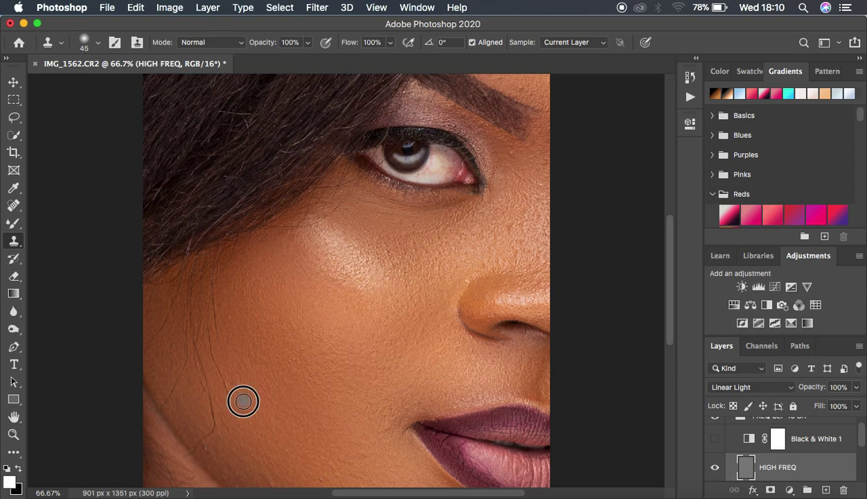
# Clean the bumps along the jawline and outer face edge with a 60 px Clone Stamp
pyautogui.scroll(-5, 364, 435)
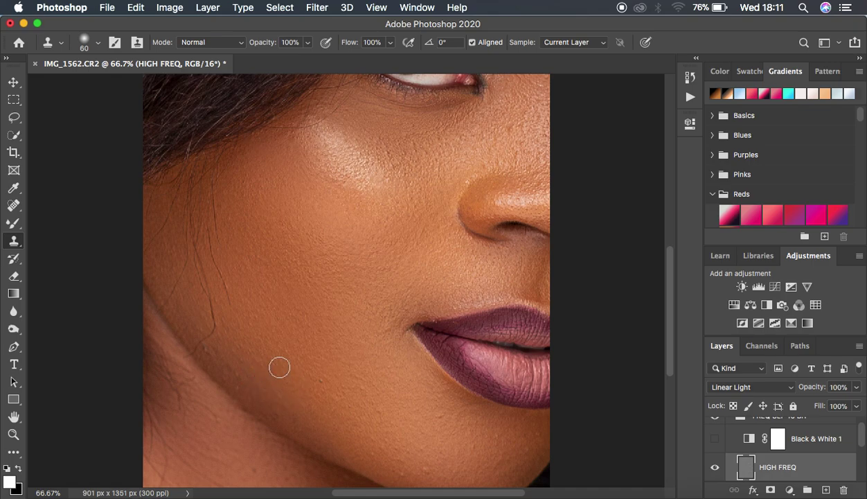
pyautogui.keyDown('alt'); pyautogui.click(258, 383); pyautogui.keyUp('alt')
pyautogui.click(236, 375)
pyautogui.keyDown('alt'); pyautogui.click(250, 366); pyautogui.keyUp('alt')
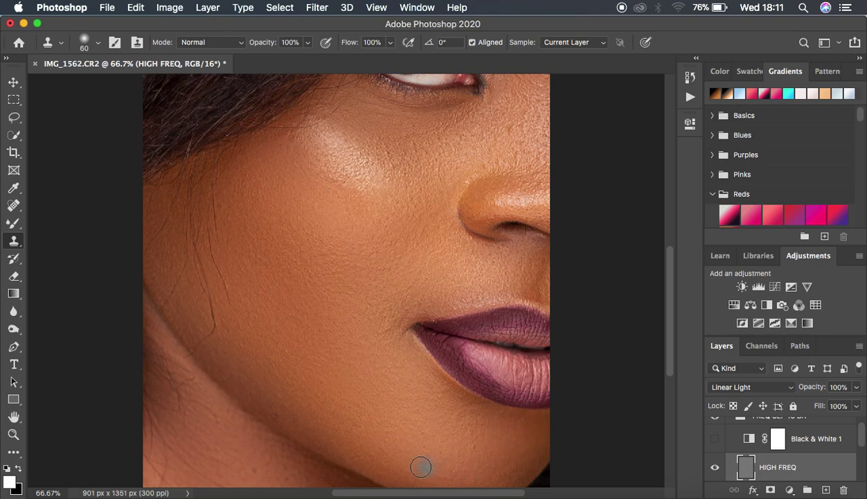
pyautogui.moveTo(167, 300); pyautogui.dragTo(165, 279)
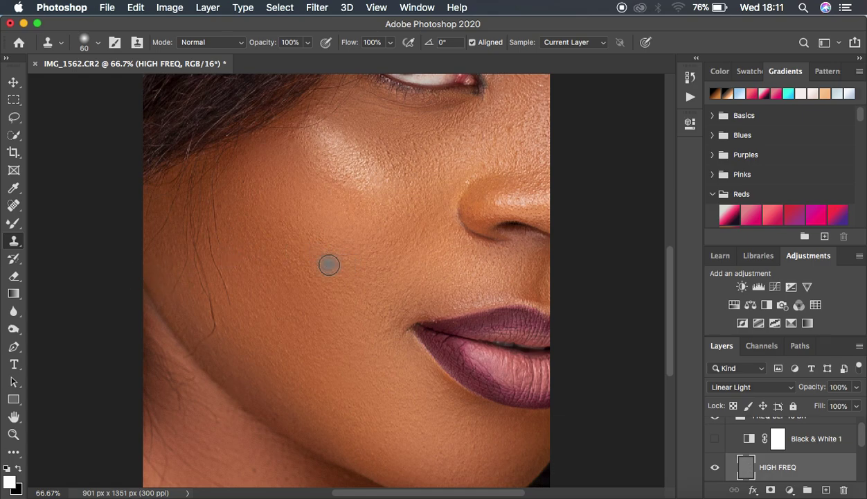
# Compare the face before and after retouching by switching the FREQ SEP 16 BIT group's visibility off and on
pyautogui.press('super+minus')
pyautogui.press('super+minus')
pyautogui.press('super+minus')
pyautogui.press('super+plus')
pyautogui.press('super+plus')
pyautogui.press('super+plus')
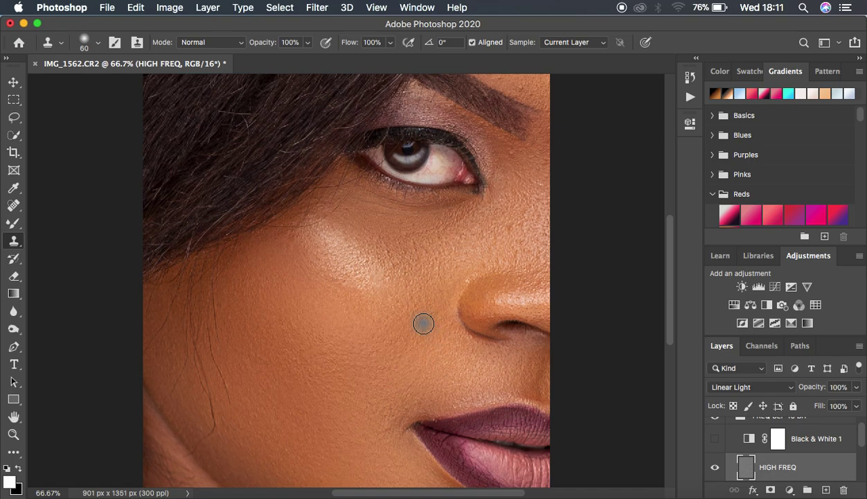
pyautogui.press('super+minus')
pyautogui.press('super+minus')
pyautogui.press('super+minus')
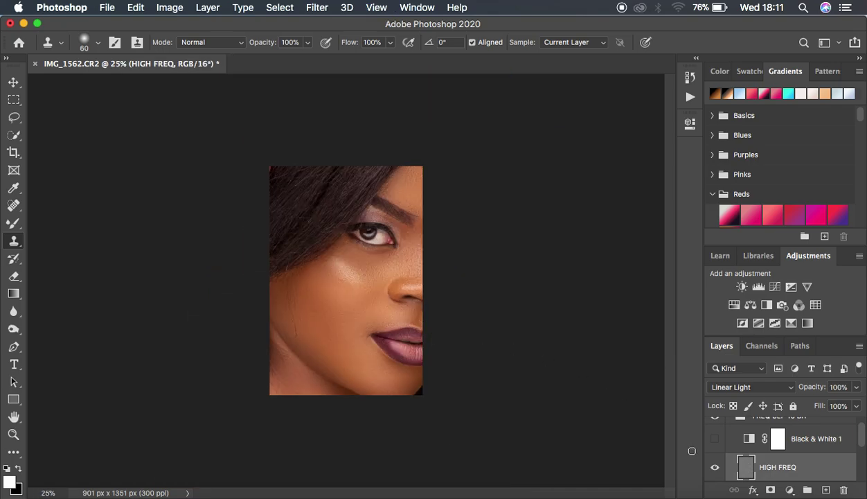
pyautogui.scroll(1, 769, 447)
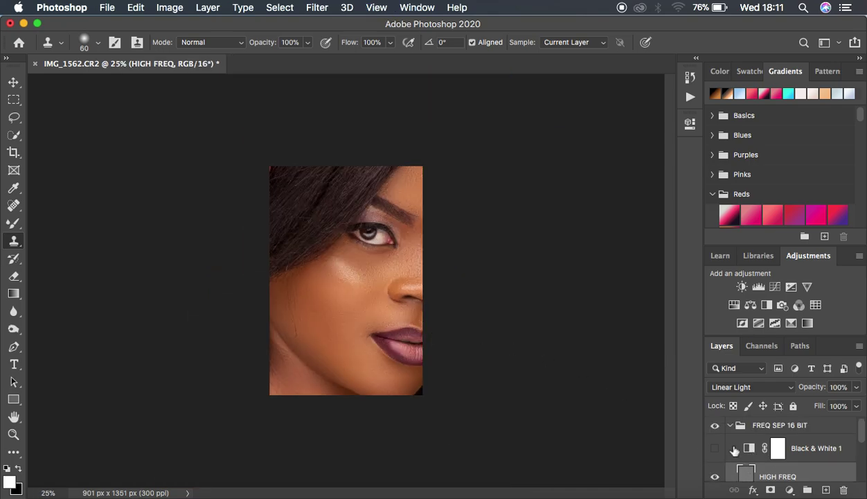
pyautogui.click(715, 425)
pyautogui.click(715, 425)
pyautogui.click(716, 426)
pyautogui.click(715, 426)
pyautogui.click(716, 426)
pyautogui.click(716, 425)
# Reduce the Clone Stamp brush to 25 px for finer work on the cheek at 100% zoom
pyautogui.press('super+equal')
pyautogui.press('super+equal')
pyautogui.press('super+equal')
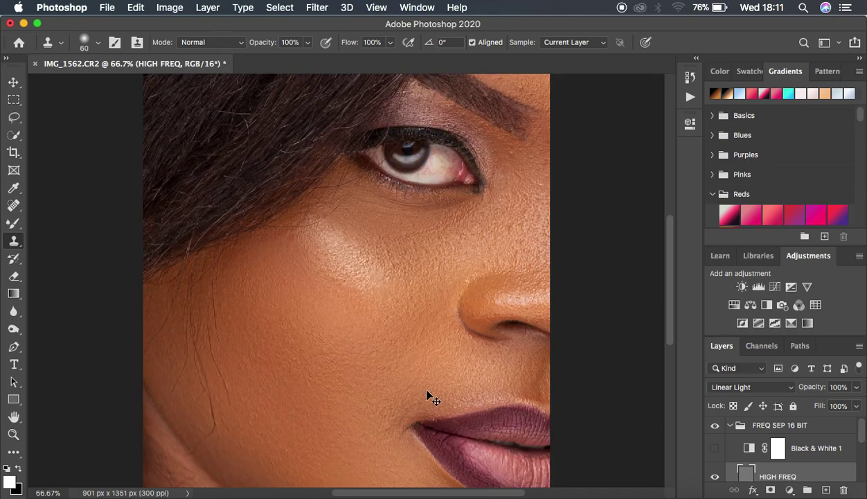
pyautogui.press('[')
pyautogui.press('[')
pyautogui.press('[')
pyautogui.press('[')
pyautogui.press('[')
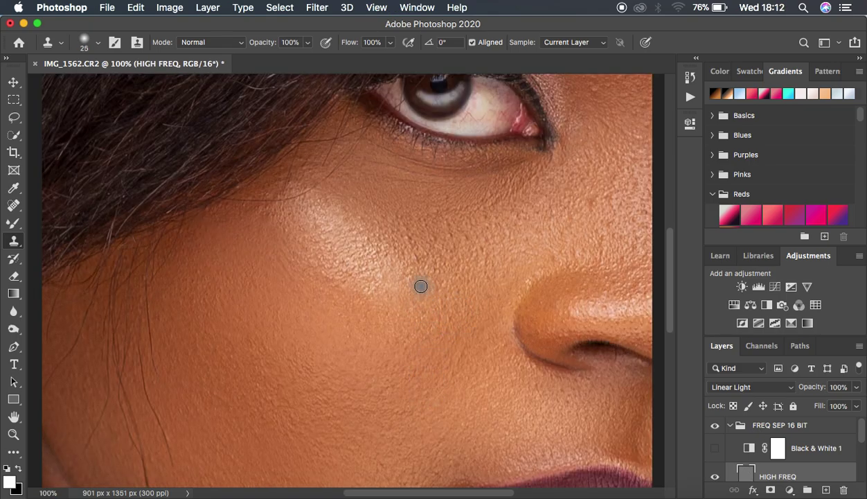
# Clone away the small bumps on the upper cheek between the highlight and the nose
pyautogui.click(407, 277)
pyautogui.click(425, 266)
pyautogui.click(417, 259)
pyautogui.keyDown('alt'); pyautogui.click(417, 244); pyautogui.keyUp('alt')
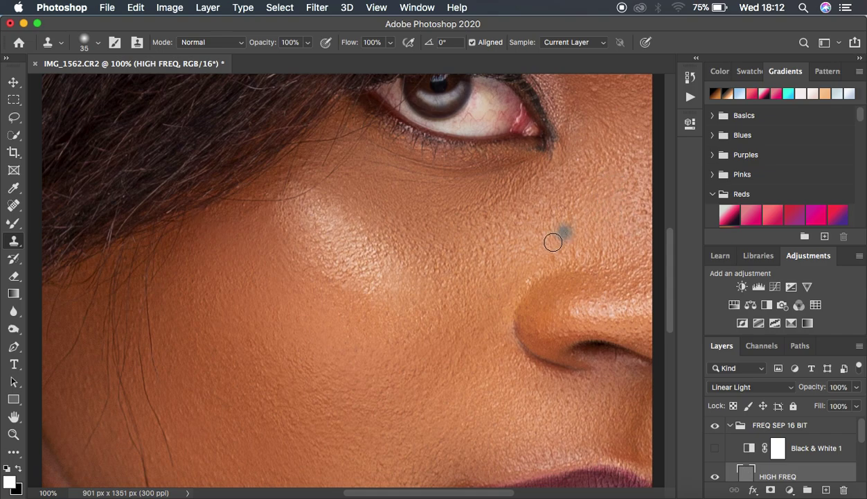
# Clone out the bumps on the forehead near the inner end of the eyebrow with a 35 px brush
pyautogui.scroll(5, 593, 224)
pyautogui.hscroll(3, 592, 224)
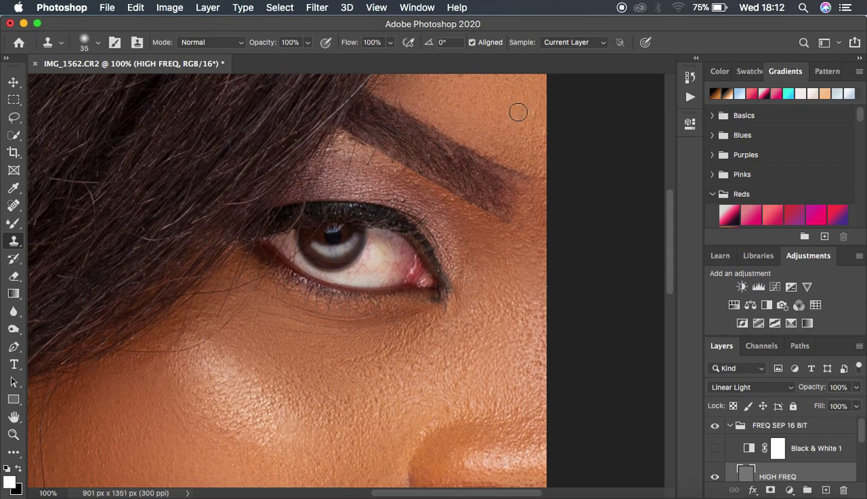
pyautogui.keyDown('alt'); pyautogui.click(534, 129); pyautogui.keyUp('alt')
pyautogui.scroll(5, 530, 119)
pyautogui.keyDown('alt'); pyautogui.click(522, 162); pyautogui.keyUp('alt')
pyautogui.click(511, 153)
pyautogui.keyDown('alt'); pyautogui.click(528, 157); pyautogui.keyUp('alt')
pyautogui.click(519, 144)
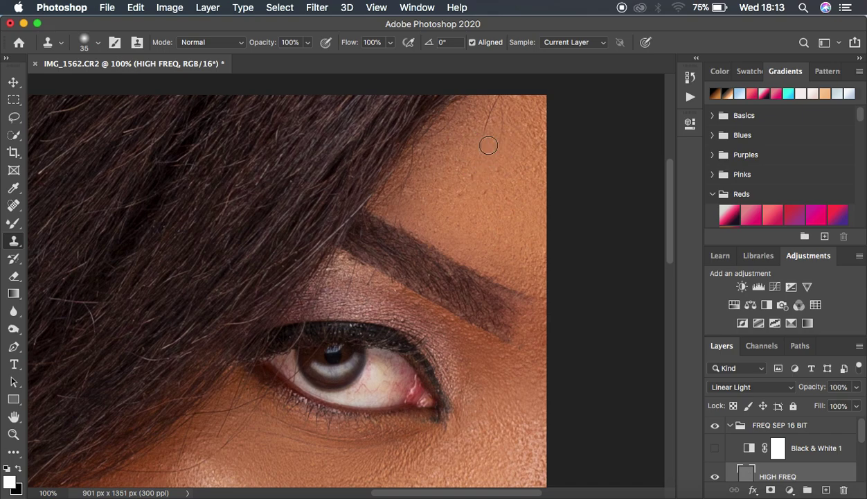
# Clone away the stray hair and bumps on the upper forehead toward the image edge
pyautogui.click(503, 107)
pyautogui.keyDown('alt'); pyautogui.click(483, 194); pyautogui.keyUp('alt')
pyautogui.click(471, 176)
pyautogui.keyDown('alt'); pyautogui.click(498, 190); pyautogui.keyUp('alt')
pyautogui.click(500, 171)
pyautogui.click(521, 148)
pyautogui.click(527, 126)
pyautogui.keyDown('alt'); pyautogui.click(535, 155); pyautogui.keyUp('alt')
pyautogui.click(532, 135)
pyautogui.click(528, 106)
pyautogui.keyDown('alt'); pyautogui.click(522, 122); pyautogui.keyUp('alt')
pyautogui.click(514, 110)
# Clean the bumps on the forehead between the eyebrow and the hairline with the Clone Stamp
pyautogui.keyDown('alt'); pyautogui.click(498, 201); pyautogui.keyUp('alt')
pyautogui.click(474, 191)
pyautogui.click(452, 197)
pyautogui.keyDown('alt'); pyautogui.click(463, 184); pyautogui.keyUp('alt')
pyautogui.click(447, 162)
pyautogui.keyDown('alt'); pyautogui.click(455, 142); pyautogui.keyUp('alt')
pyautogui.click(454, 118)
# Clone out the remaining spots on the cheek below the highlight and beside the corner of the mouth
pyautogui.press('super+minus')
pyautogui.press('super+minus')
pyautogui.press('super+minus')
pyautogui.press('super+minus')
pyautogui.press('super+minus')
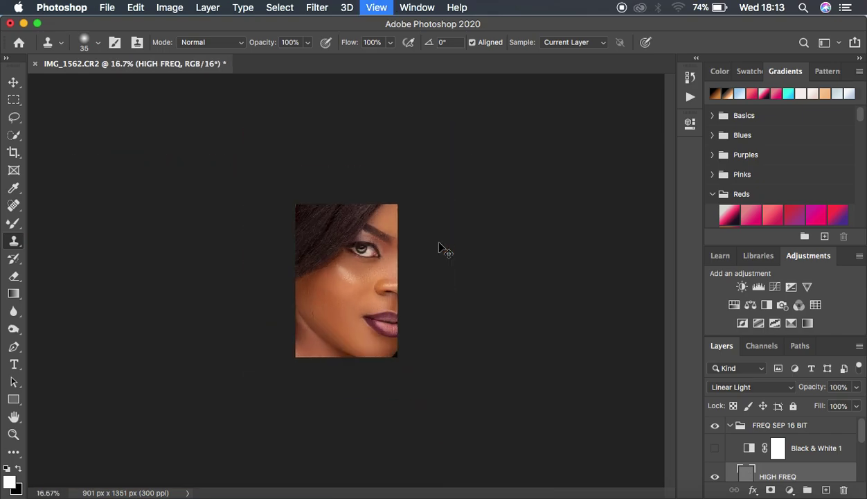
pyautogui.press('super+equal')
pyautogui.press('super+equal')
pyautogui.press('super+equal')
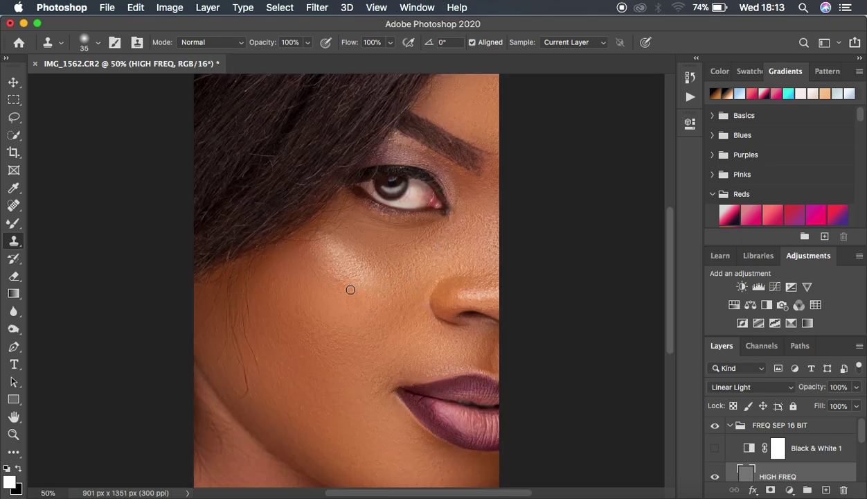
pyautogui.keyDown('alt'); pyautogui.click(340, 280); pyautogui.keyUp('alt')
pyautogui.click(339, 295)
pyautogui.keyDown('alt'); pyautogui.click(329, 277); pyautogui.keyUp('alt')
pyautogui.click(328, 299)
pyautogui.keyDown('alt'); pyautogui.click(376, 403); pyautogui.keyUp('alt')
pyautogui.click(371, 387)
# Compare the whole face before and after the skin retouch by toggling the FREQ SEP 16 BIT group's visibility
pyautogui.press('super+minus')
pyautogui.press('super+minus')
pyautogui.press('super+equal')
pyautogui.press('super+equal')
pyautogui.press('super+minus')
pyautogui.click(715, 427)
pyautogui.click(715, 428)
pyautogui.click(716, 427)
pyautogui.click(716, 428)
pyautogui.click(716, 429)
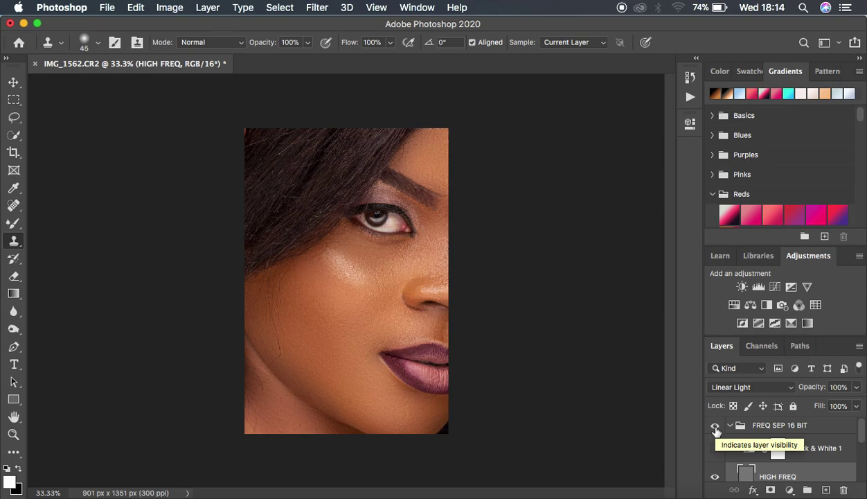
# Delete the Black & White 1 adjustment layer and collapse the FREQ SEP 16 BIT group
pyautogui.click(807, 452)
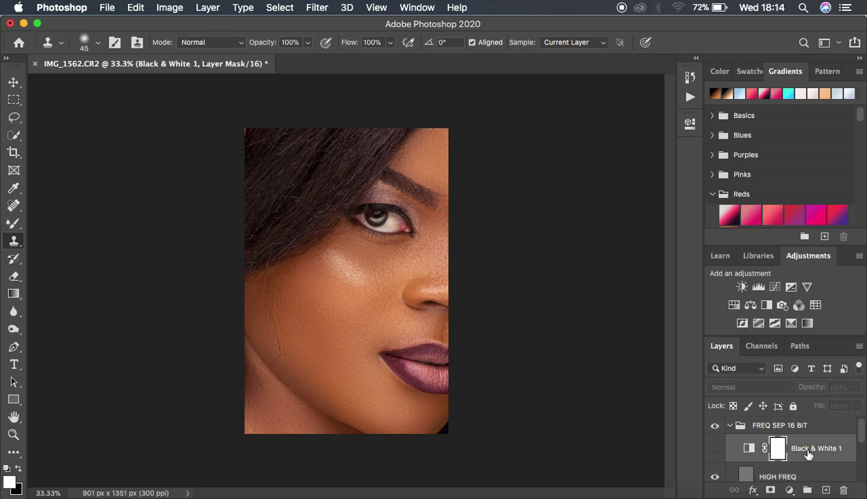
pyautogui.press('BackSpace')
pyautogui.click(730, 427)
pyautogui.click(714, 426)
pyautogui.click(714, 426)
# Add a Brightness/Contrast adjustment layer above the group and set its contrast to 4
pyautogui.click(789, 490)
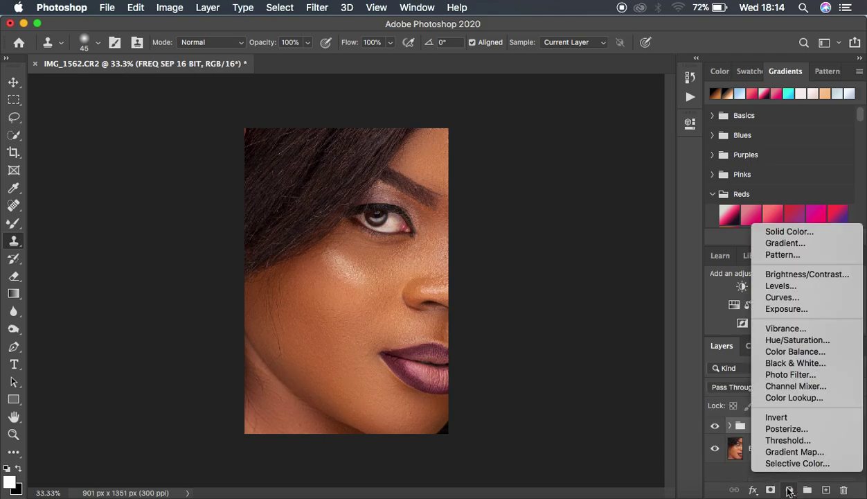
pyautogui.click(809, 275)
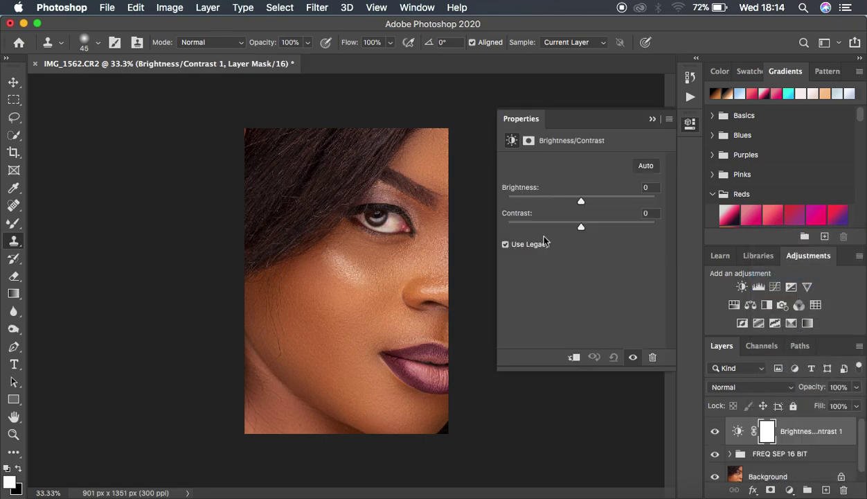
pyautogui.moveTo(582, 228); pyautogui.dragTo(584, 226)
# Add a Selective Color adjustment layer and, for the Blacks, raise Black to +4 and fine-tune Yellow
pyautogui.click(790, 489)
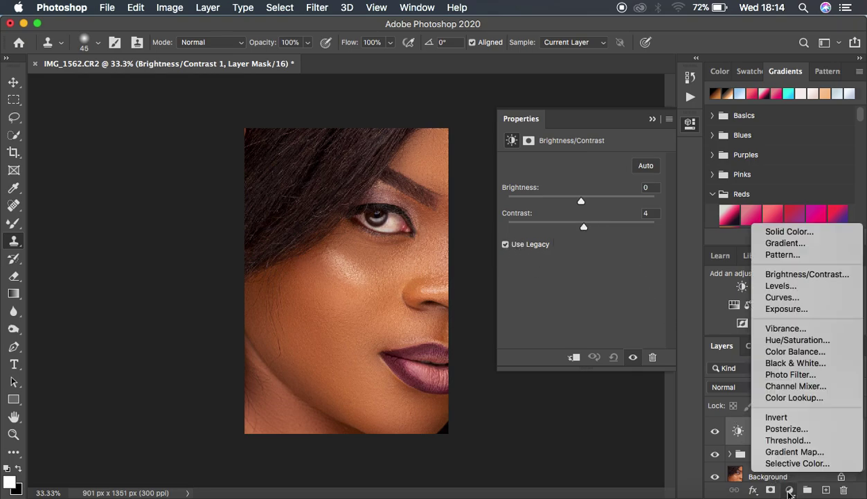
pyautogui.click(793, 463)
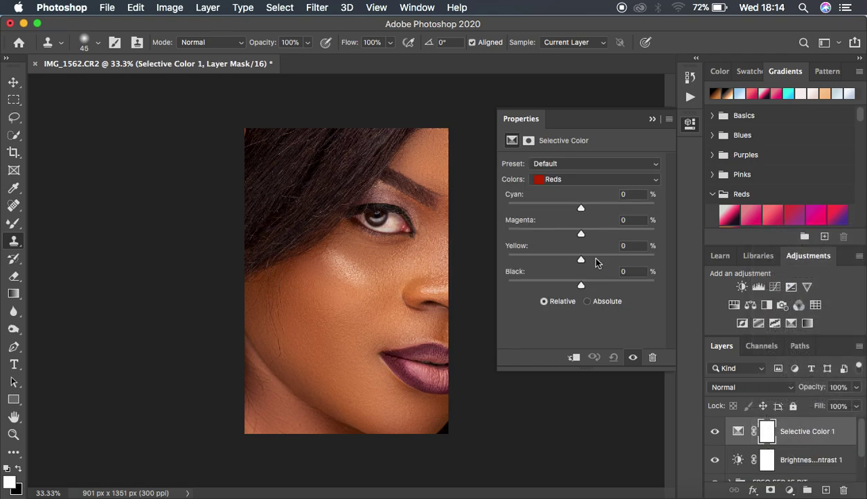
pyautogui.click(572, 180)
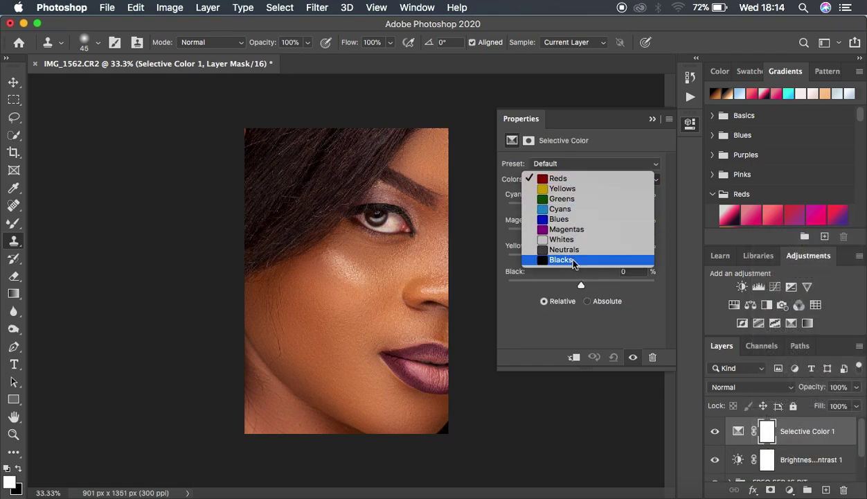
pyautogui.click(580, 258)
pyautogui.moveTo(584, 290); pyautogui.dragTo(585, 289)
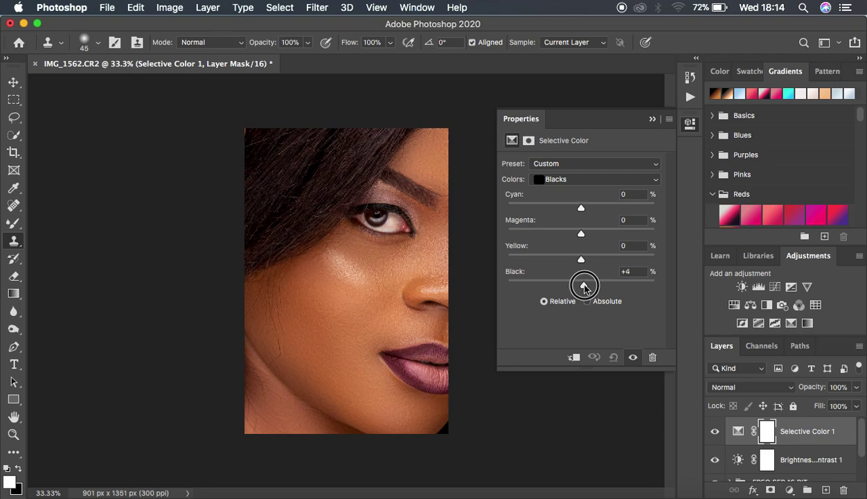
pyautogui.moveTo(583, 286); pyautogui.dragTo(580, 259)
pyautogui.moveTo(579, 260)
pyautogui.mouseDown()
pyautogui.moveTo(509, 256)
pyautogui.moveTo(580, 260)
pyautogui.mouseUp()
pyautogui.click(652, 120)
# Check the effect of the Selective Color adjustment by toggling its visibility
pyautogui.click(714, 431)
pyautogui.click(714, 431)
pyautogui.click(714, 431)
pyautogui.click(715, 431)
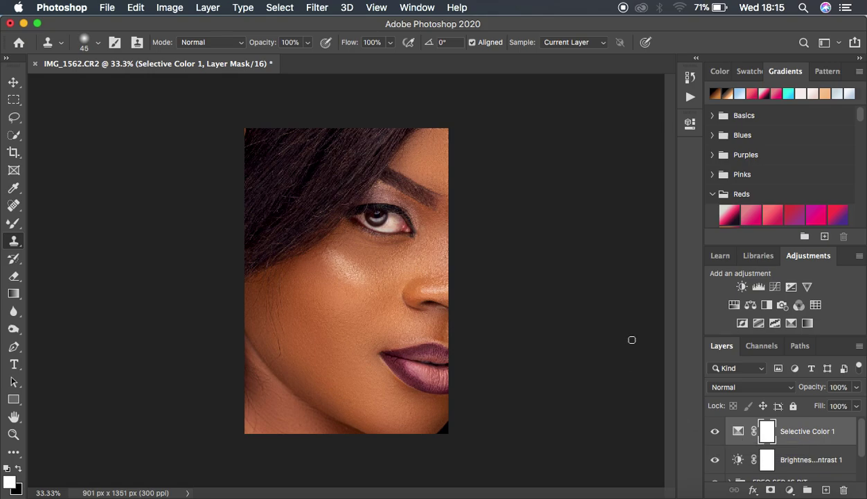
# Stamp all visible layers into a new top layer and duplicate it
pyautogui.press('super+alt+shift+e')
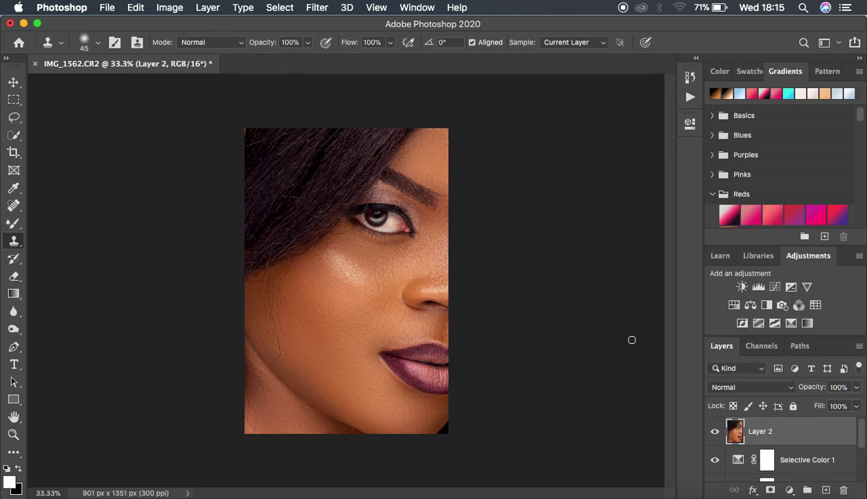
pyautogui.press('super+j')
# Open the duplicate in the Camera Raw filter and set an adjustment brush to temperature -23 and tint +65
pyautogui.click(316, 8)
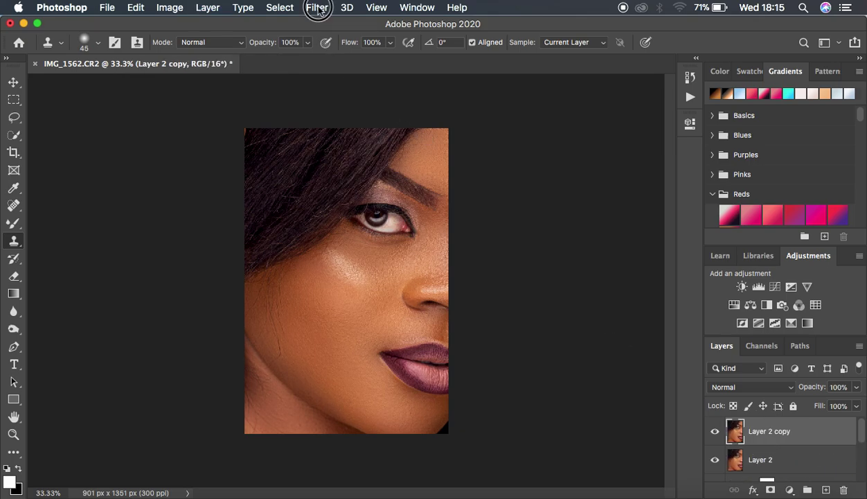
pyautogui.click(356, 92)
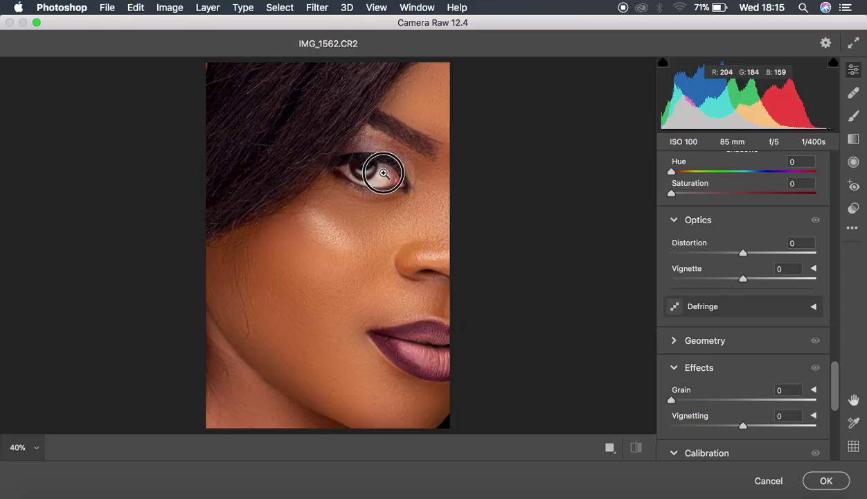
pyautogui.click(383, 173)
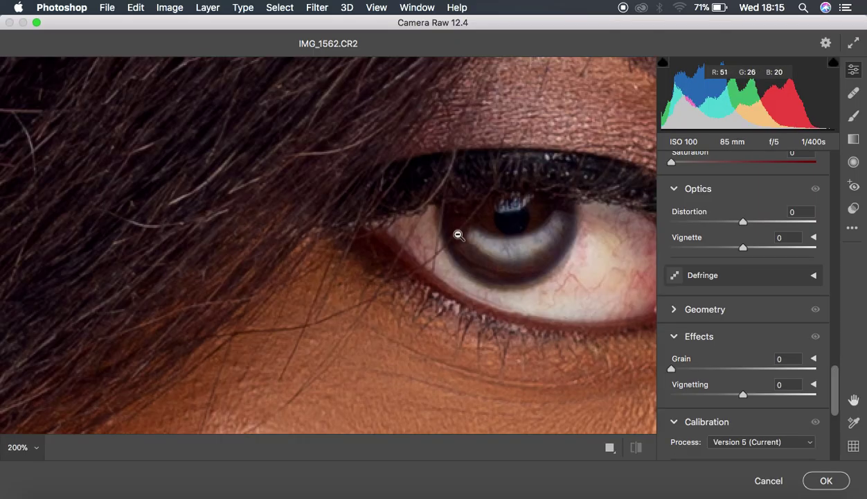
pyautogui.press('space')
pyautogui.moveTo(563, 227); pyautogui.dragTo(432, 212)
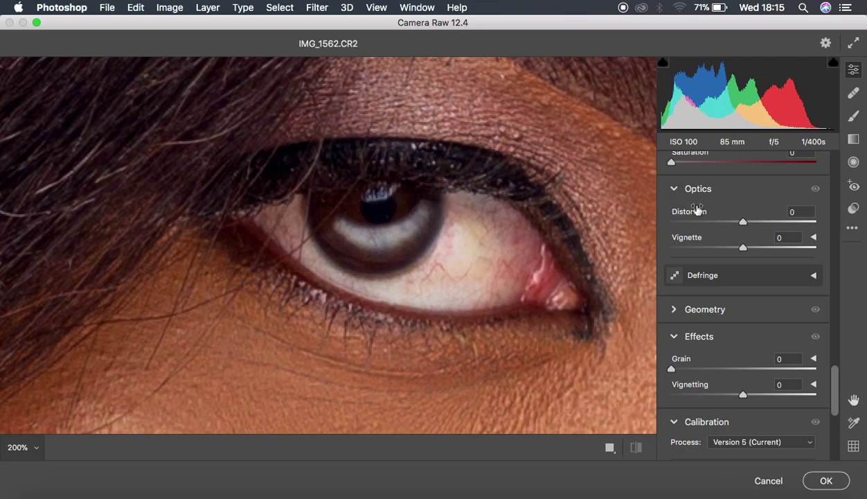
pyautogui.click(853, 116)
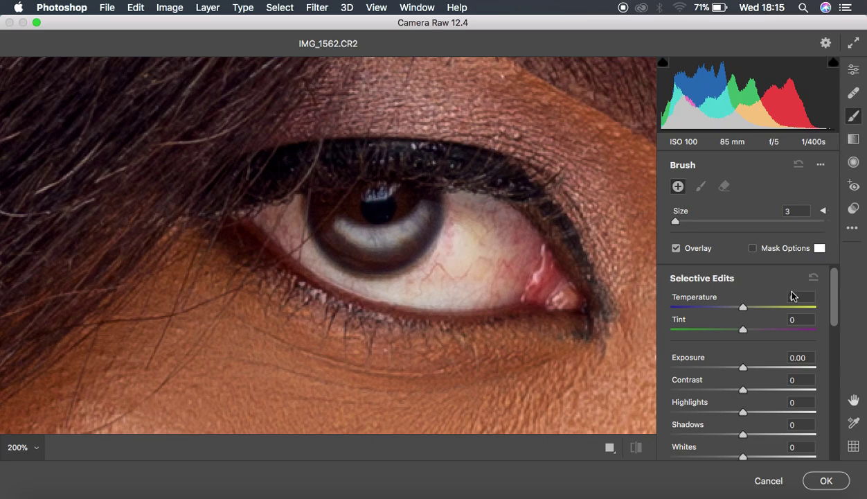
pyautogui.moveTo(743, 307); pyautogui.dragTo(792, 332)
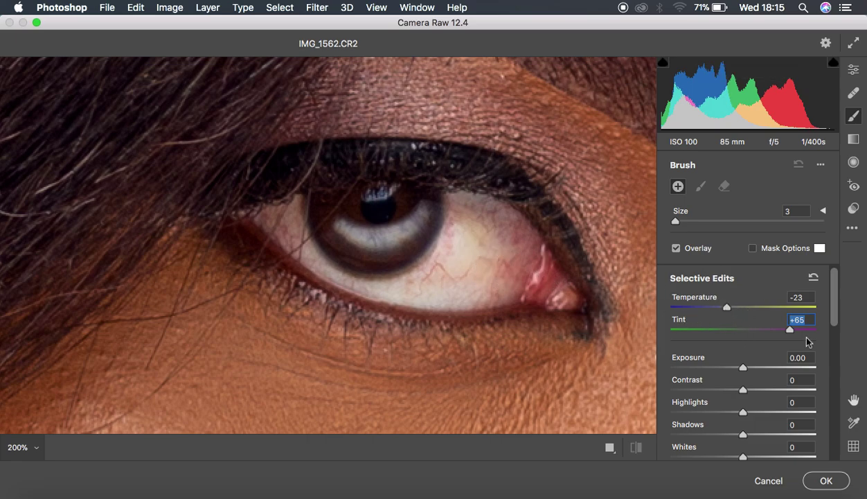
# Raise the adjustment brush's highlights and whites slightly and set its saturation to -65
pyautogui.scroll(-4, 833, 324)
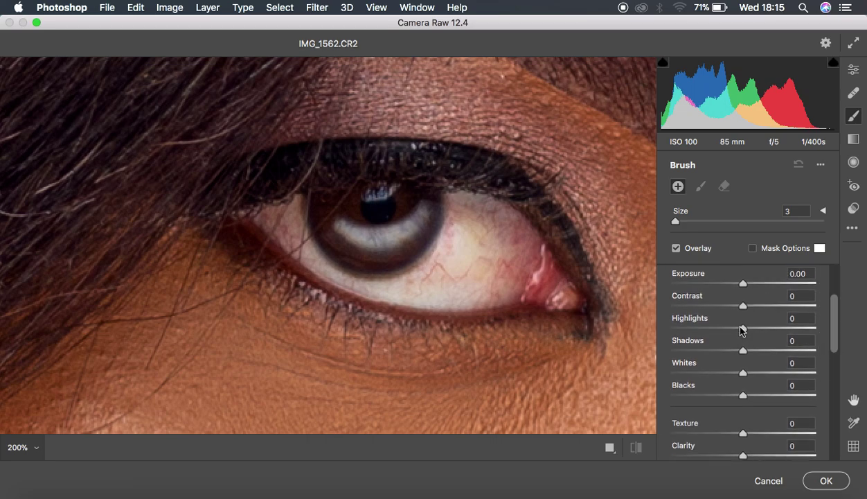
pyautogui.moveTo(743, 328); pyautogui.dragTo(746, 330)
pyautogui.moveTo(744, 375); pyautogui.dragTo(750, 375)
pyautogui.moveTo(836, 343); pyautogui.dragTo(696, 413)
# Paint over the white of the eye with the adjustment brush at size 6 and apply the Camera Raw filter
pyautogui.press(']')
pyautogui.press(']')
pyautogui.press(']')
pyautogui.moveTo(453, 208)
pyautogui.mouseDown()
pyautogui.moveTo(456, 251)
pyautogui.moveTo(390, 286)
pyautogui.moveTo(468, 261)
pyautogui.moveTo(487, 265)
pyautogui.moveTo(460, 209)
pyautogui.moveTo(499, 275)
pyautogui.moveTo(507, 224)
pyautogui.moveTo(499, 270)
pyautogui.moveTo(443, 290)
pyautogui.mouseUp()
pyautogui.moveTo(492, 232)
pyautogui.mouseDown()
pyautogui.moveTo(405, 287)
pyautogui.moveTo(319, 260)
pyautogui.moveTo(287, 219)
pyautogui.moveTo(271, 215)
pyautogui.moveTo(291, 219)
pyautogui.moveTo(319, 253)
pyautogui.moveTo(304, 242)
pyautogui.moveTo(399, 280)
pyautogui.moveTo(463, 219)
pyautogui.moveTo(475, 229)
pyautogui.moveTo(485, 219)
pyautogui.moveTo(519, 241)
pyautogui.moveTo(428, 214)
pyautogui.moveTo(393, 233)
pyautogui.moveTo(345, 236)
pyautogui.moveTo(406, 222)
pyautogui.moveTo(383, 199)
pyautogui.moveTo(287, 213)
pyautogui.moveTo(348, 280)
pyautogui.moveTo(446, 280)
pyautogui.moveTo(455, 200)
pyautogui.moveTo(473, 232)
pyautogui.mouseUp()
pyautogui.keyDown('alt'); pyautogui.click(473, 232); pyautogui.keyUp('alt')
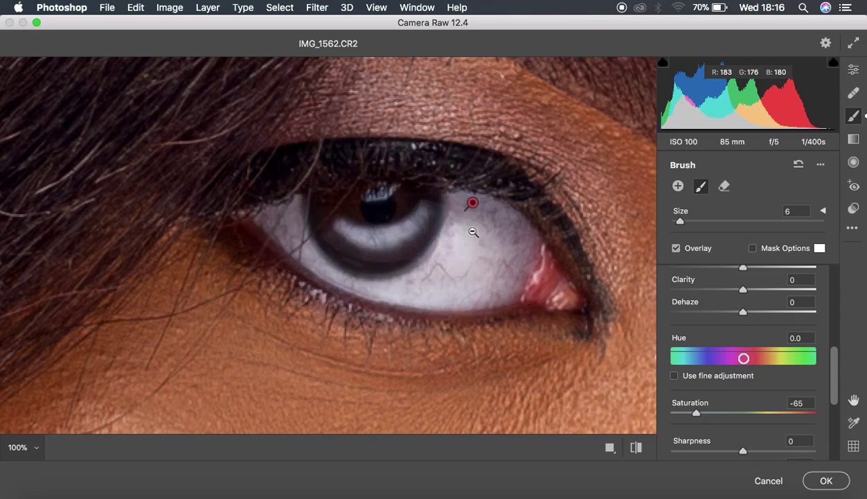
pyautogui.keyDown('alt'); pyautogui.click(473, 232); pyautogui.keyUp('alt')
pyautogui.keyDown('alt'); pyautogui.click(473, 232); pyautogui.keyUp('alt')
pyautogui.keyDown('alt'); pyautogui.click(473, 232); pyautogui.keyUp('alt')
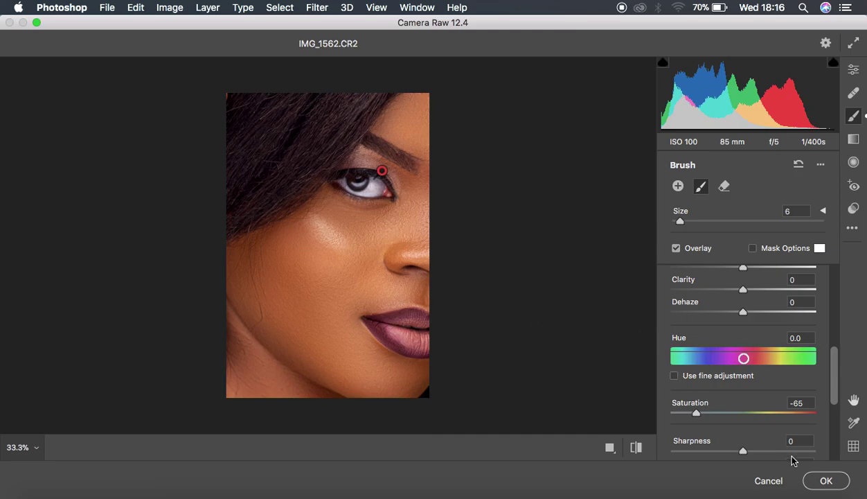
pyautogui.click(819, 480)
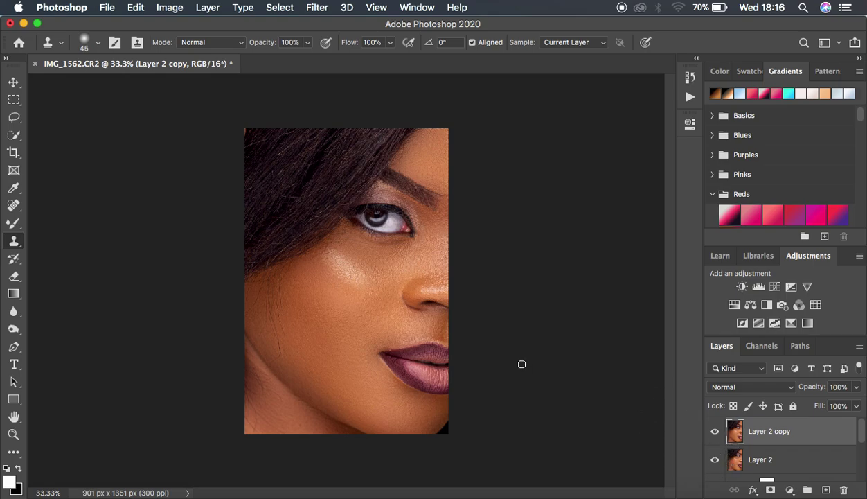
# Clone out the veins in the white of the eye between the iris and inner corner with a 20 px Clone Stamp
pyautogui.press('super+equal')
pyautogui.press('super+equal')
pyautogui.press('super+equal')
pyautogui.press('super+equal')
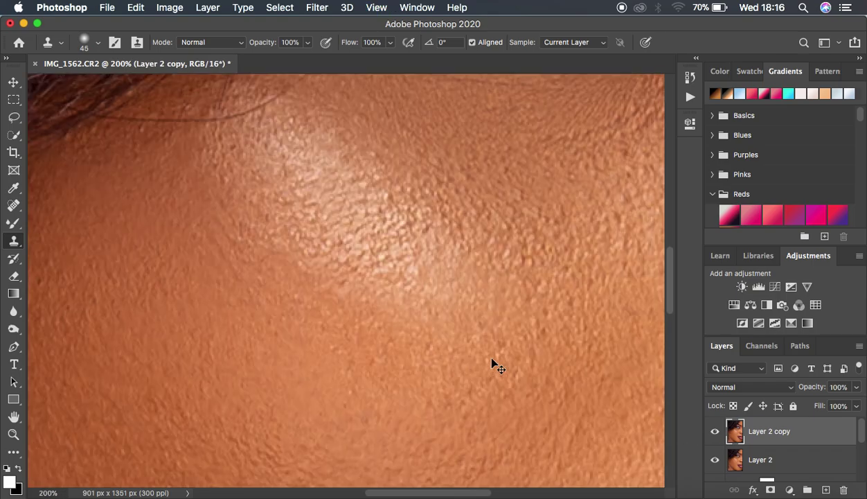
pyautogui.moveTo(567, 143); pyautogui.dragTo(482, 478)
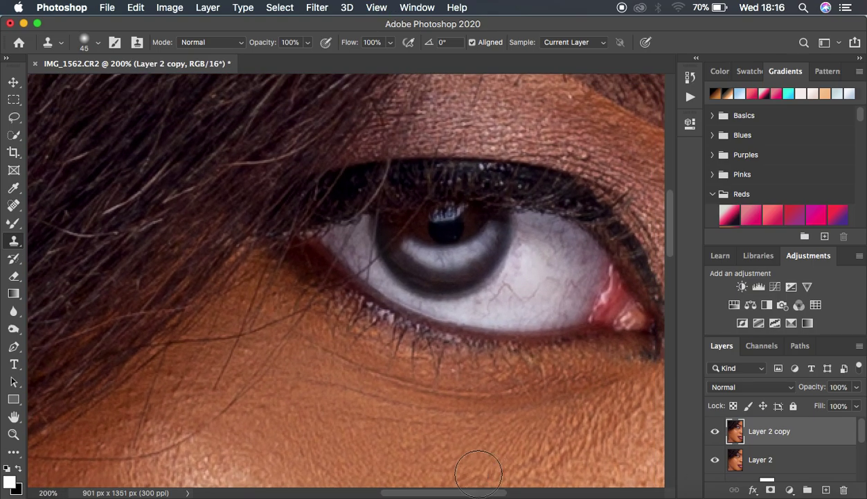
pyautogui.rightClick(14, 241)
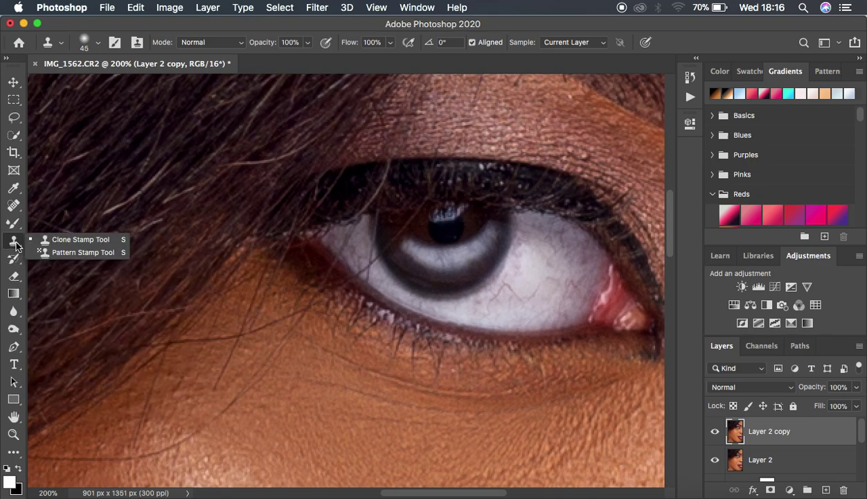
pyautogui.click(55, 241)
pyautogui.press('[')
pyautogui.press('[')
pyautogui.press('[')
pyautogui.press('[')
pyautogui.press('[')
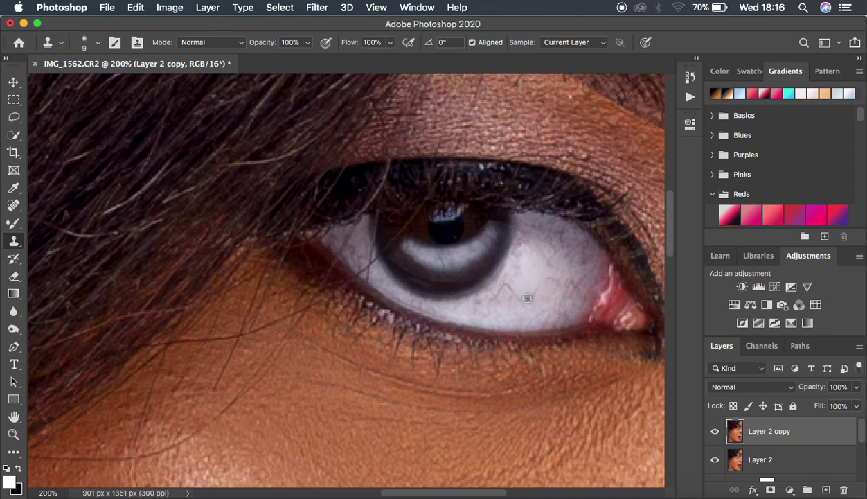
pyautogui.press(']')
pyautogui.click(535, 290)
pyautogui.keyDown('alt'); pyautogui.click(538, 293); pyautogui.keyUp('alt')
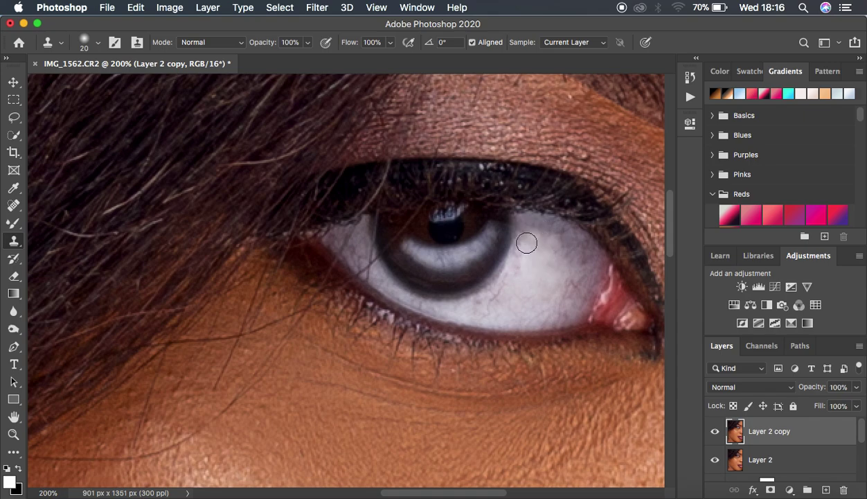
# Clone away the remaining veins along the iris's lower edge and toward the inner corner of the eye
pyautogui.keyDown('alt'); pyautogui.click(520, 275); pyautogui.keyUp('alt')
pyautogui.moveTo(511, 279); pyautogui.dragTo(496, 304)
pyautogui.keyDown('alt'); pyautogui.click(544, 287); pyautogui.keyUp('alt')
pyautogui.click(562, 288)
# Clean the small patch of eye white on the outer side of the iris with the Clone Stamp
pyautogui.keyDown('alt'); pyautogui.click(380, 280); pyautogui.keyUp('alt')
pyautogui.keyDown('alt'); pyautogui.click(360, 262); pyautogui.keyUp('alt')
pyautogui.click(380, 276)
pyautogui.keyDown('alt'); pyautogui.click(356, 255); pyautogui.keyUp('alt')
pyautogui.click(356, 254)
pyautogui.keyDown('alt'); pyautogui.click(532, 273); pyautogui.keyUp('alt')
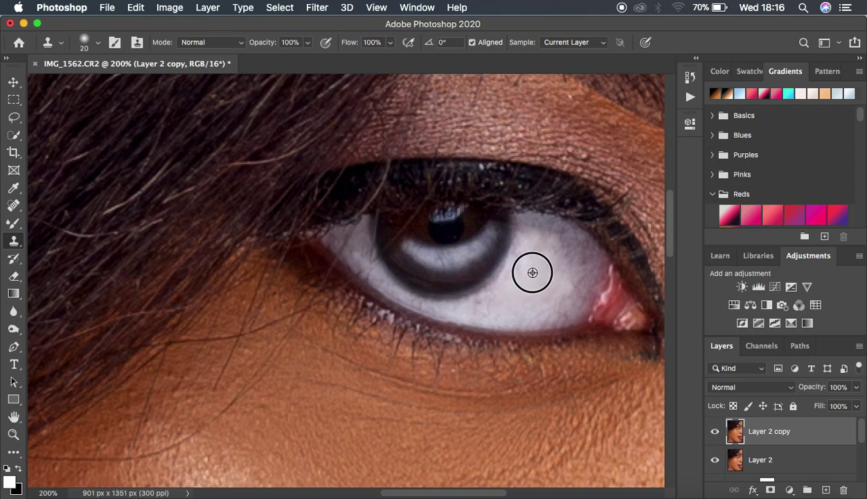
pyautogui.moveTo(549, 265)
pyautogui.mouseDown()
pyautogui.moveTo(548, 234)
pyautogui.moveTo(565, 260)
pyautogui.mouseUp()
pyautogui.press('super+z')
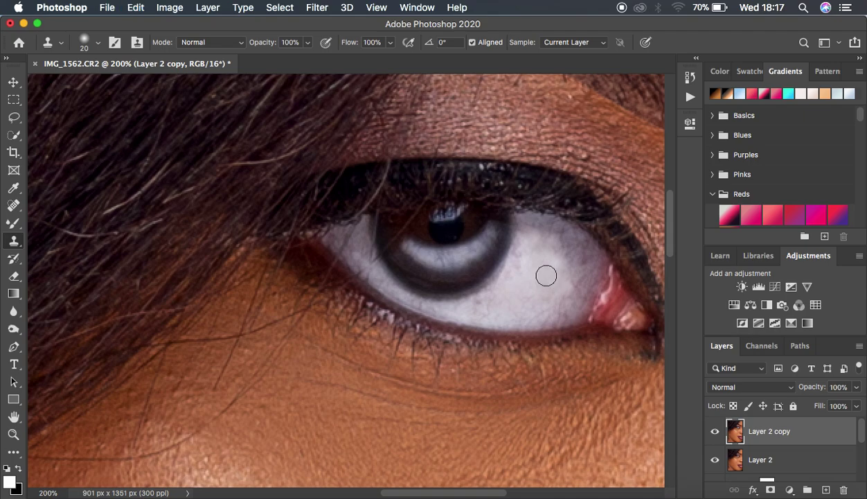
# Compare the finished retouch with the original photo by repeatedly isolating the Background layer and restoring all layers
pyautogui.press('super+minus')
pyautogui.press('super+minus')
pyautogui.press('super+minus')
pyautogui.press('super+minus')
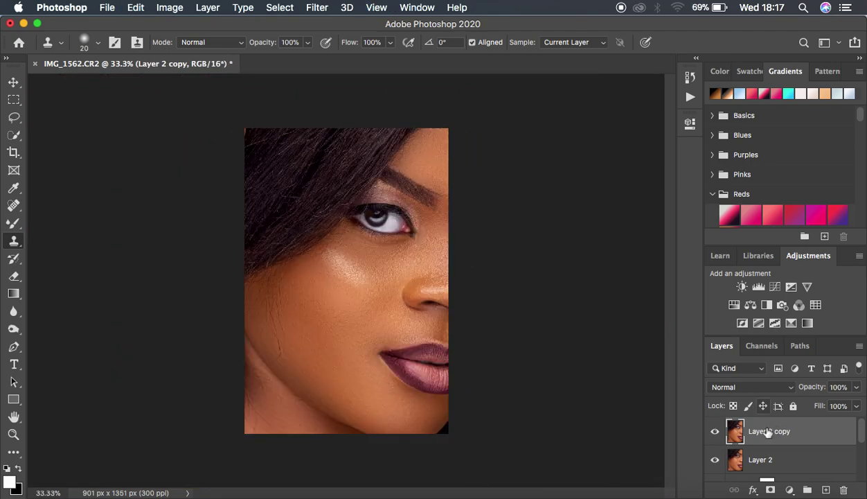
pyautogui.scroll(-3, 780, 440)
pyautogui.scroll(-1, 782, 441)
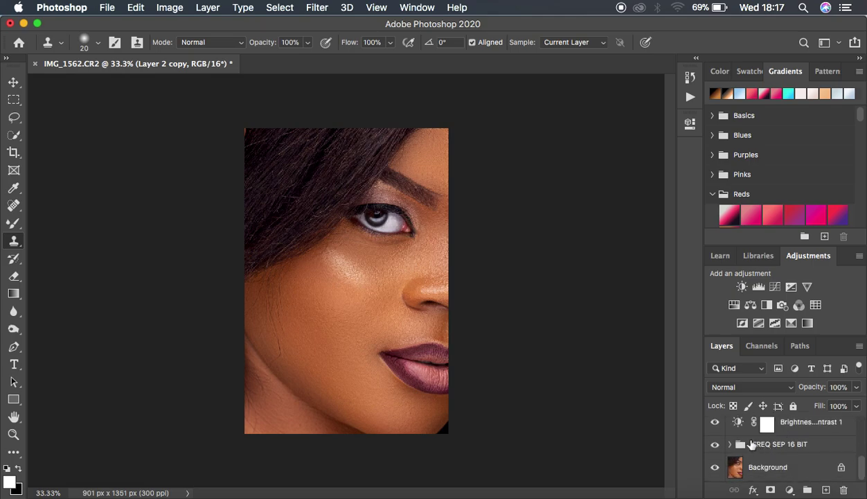
pyautogui.keyDown('alt'); pyautogui.click(715, 468); pyautogui.keyUp('alt')
pyautogui.keyDown('alt'); pyautogui.click(716, 469); pyautogui.keyUp('alt')
pyautogui.keyDown('alt'); pyautogui.click(715, 470); pyautogui.keyUp('alt')
pyautogui.keyDown('alt'); pyautogui.click(715, 469); pyautogui.keyUp('alt')
pyautogui.keyDown('alt'); pyautogui.click(716, 470); pyautogui.keyUp('alt')
pyautogui.keyDown('alt'); pyautogui.click(716, 470); pyautogui.keyUp('alt')
pyautogui.keyDown('alt'); pyautogui.click(716, 469); pyautogui.keyUp('alt')
pyautogui.keyDown('alt'); pyautogui.click(715, 469); pyautogui.keyUp('alt')
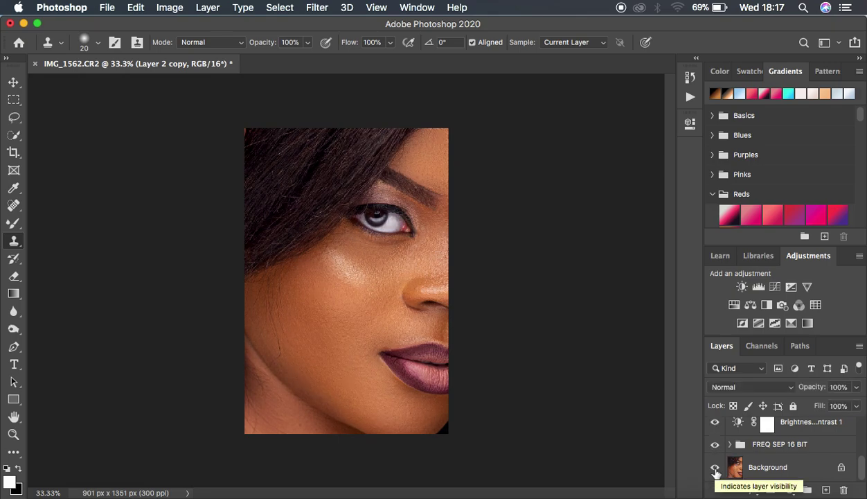